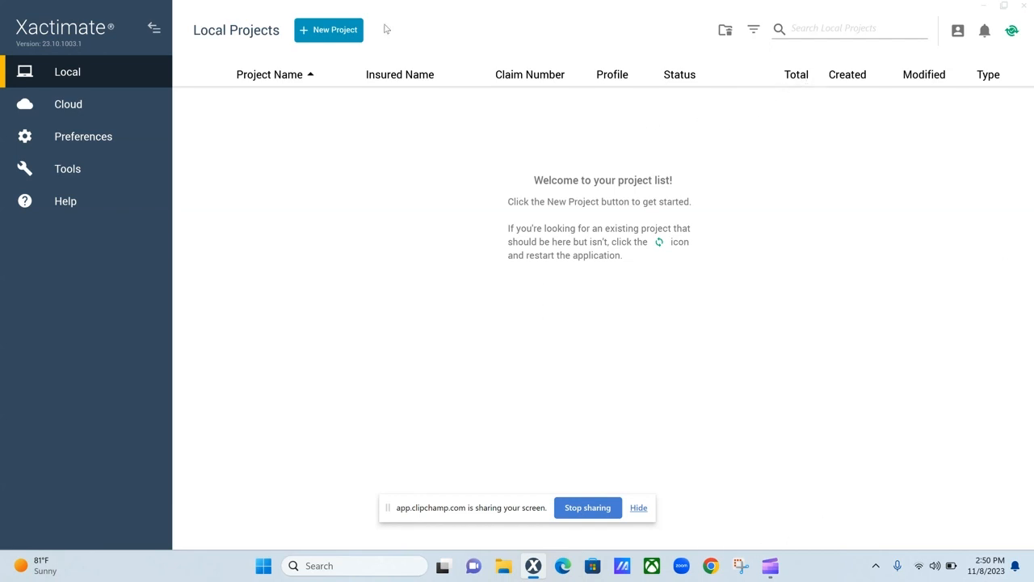
# Step: Create a new local estimate project, named with the customer's full name plus the suffix _BING, using the Carrier profile
pyautogui.click(354, 30)
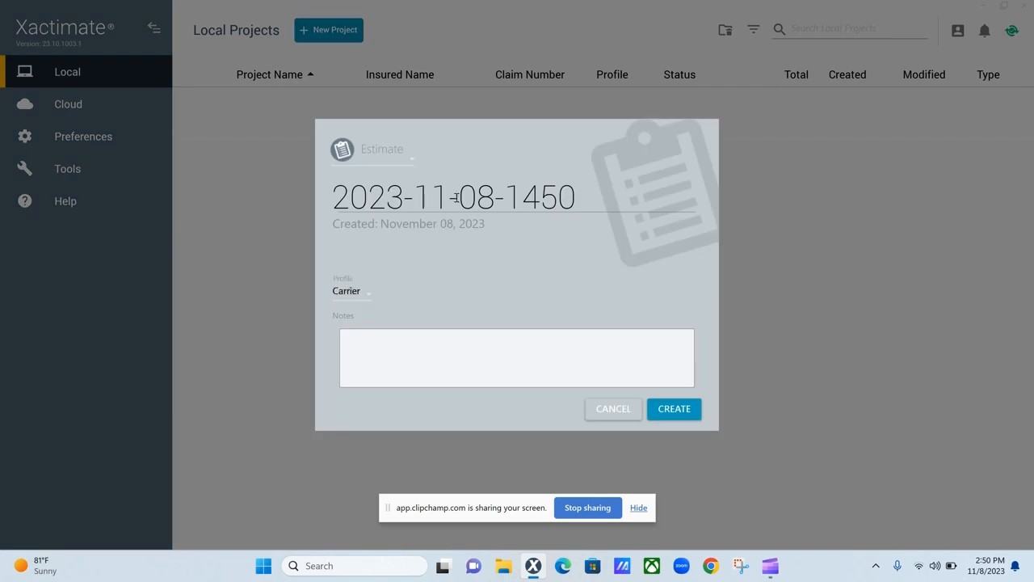
pyautogui.write('J')
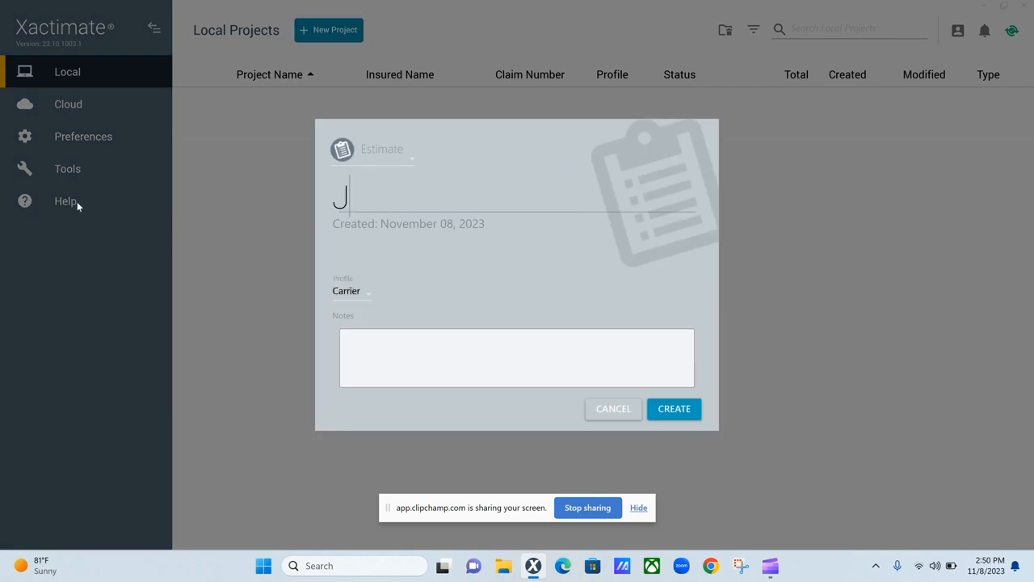
pyautogui.write('OHN_DO')
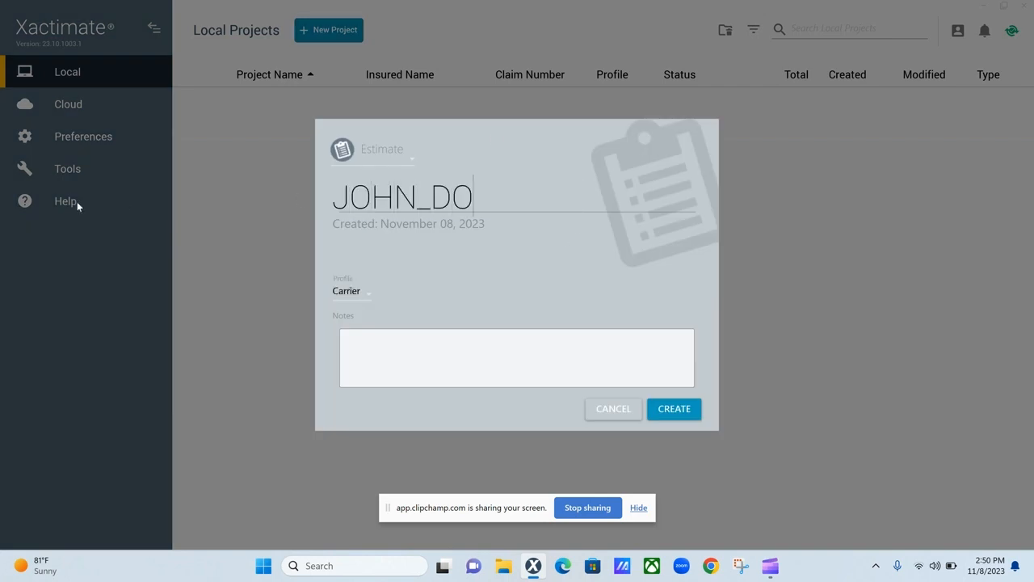
pyautogui.write('E_BING')
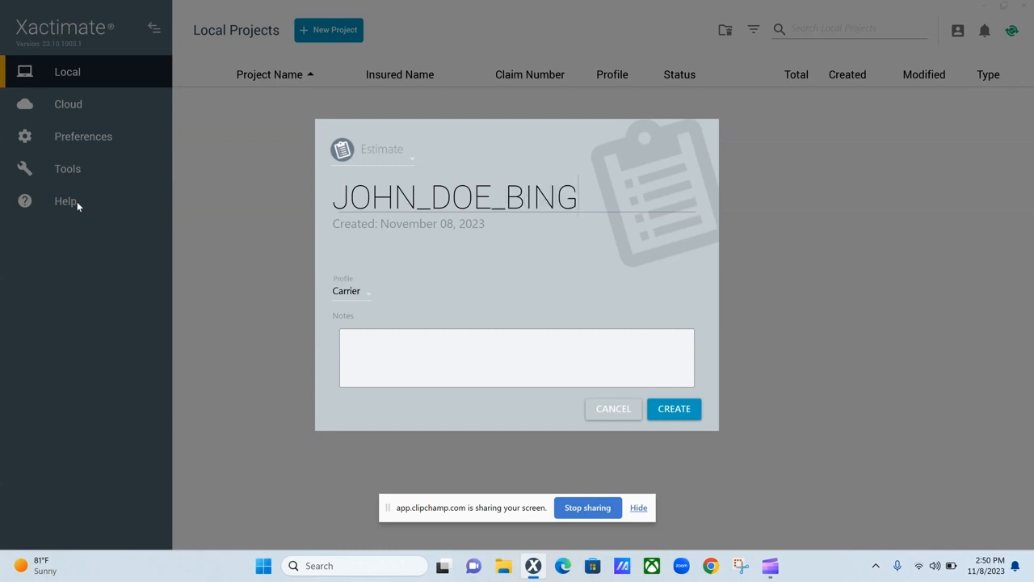
pyautogui.click(674, 409)
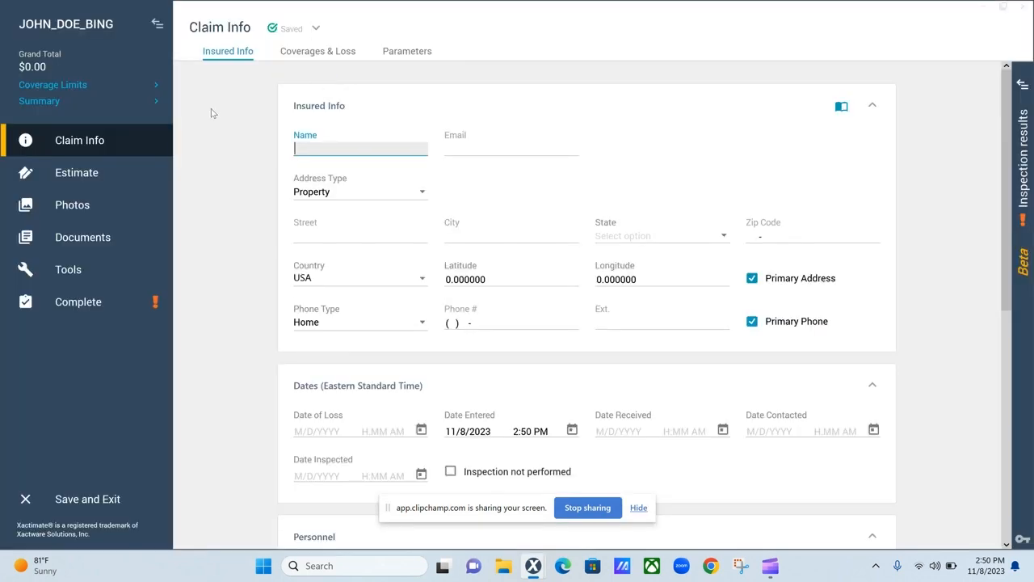
# Step: Open the estimate's Sketch and rename the main level to Roof
pyautogui.click(67, 174)
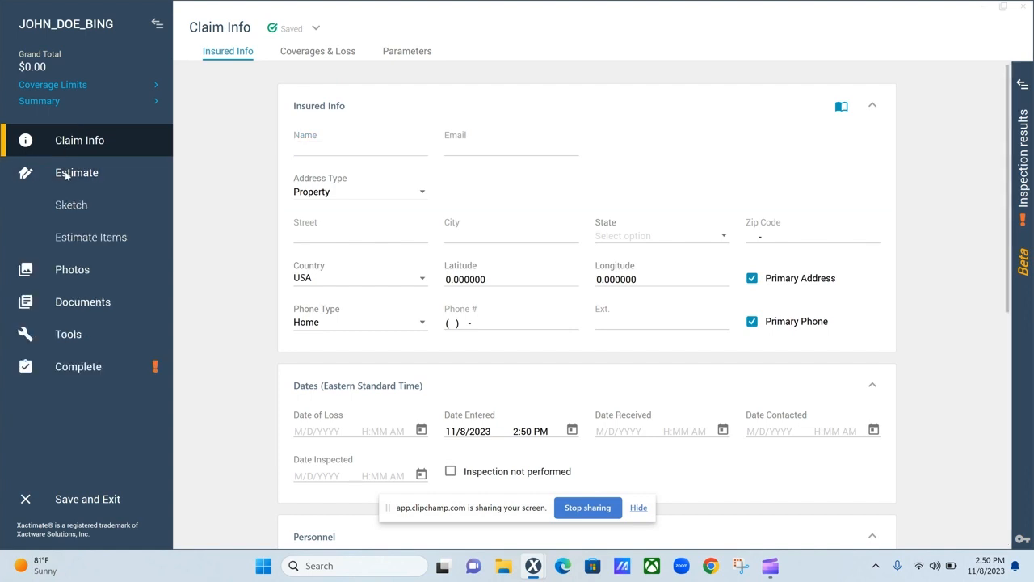
pyautogui.click(74, 205)
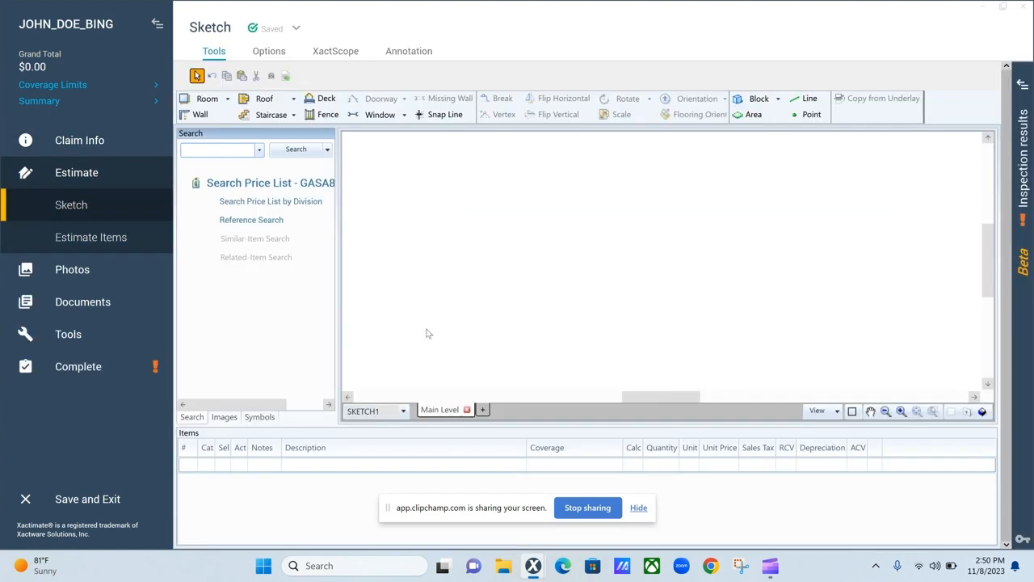
pyautogui.rightClick(440, 411)
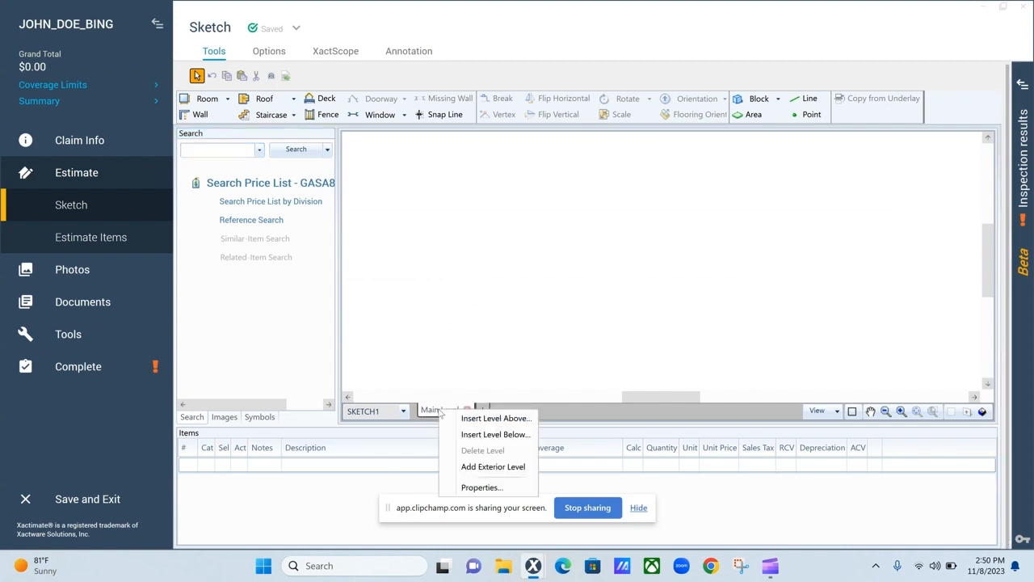
pyautogui.click(474, 488)
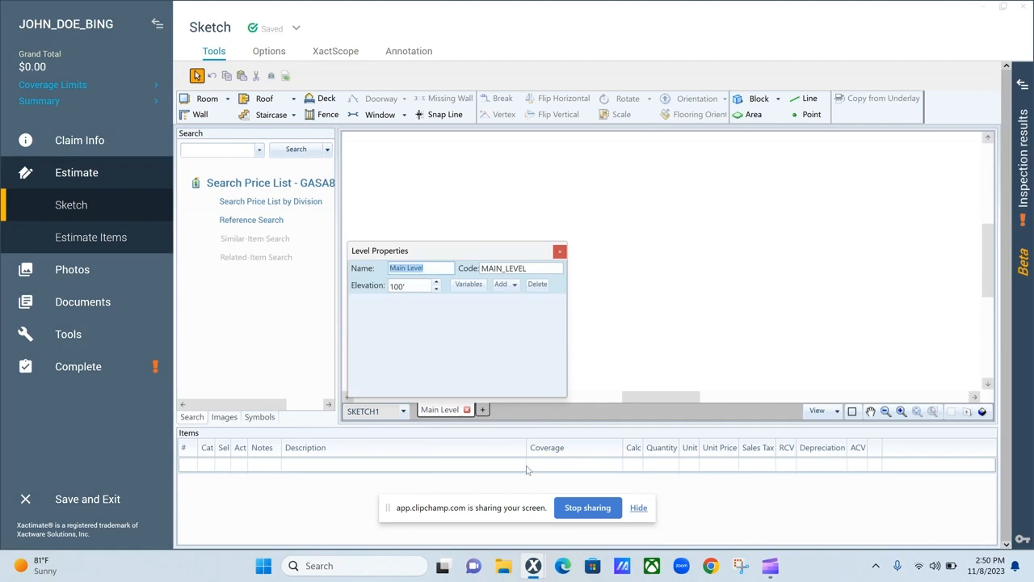
pyautogui.write('R')
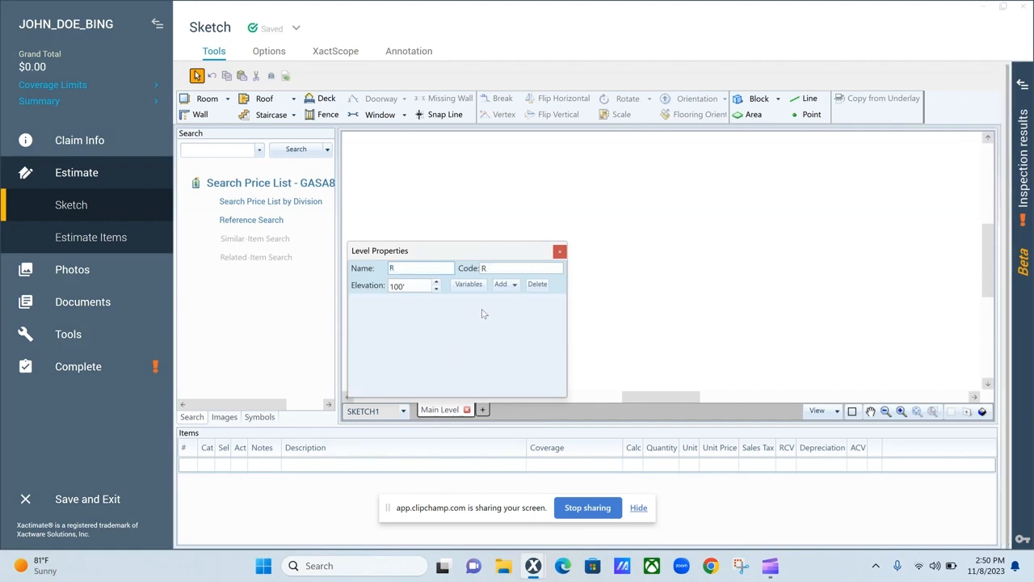
pyautogui.write('oof')
pyautogui.press('Return')
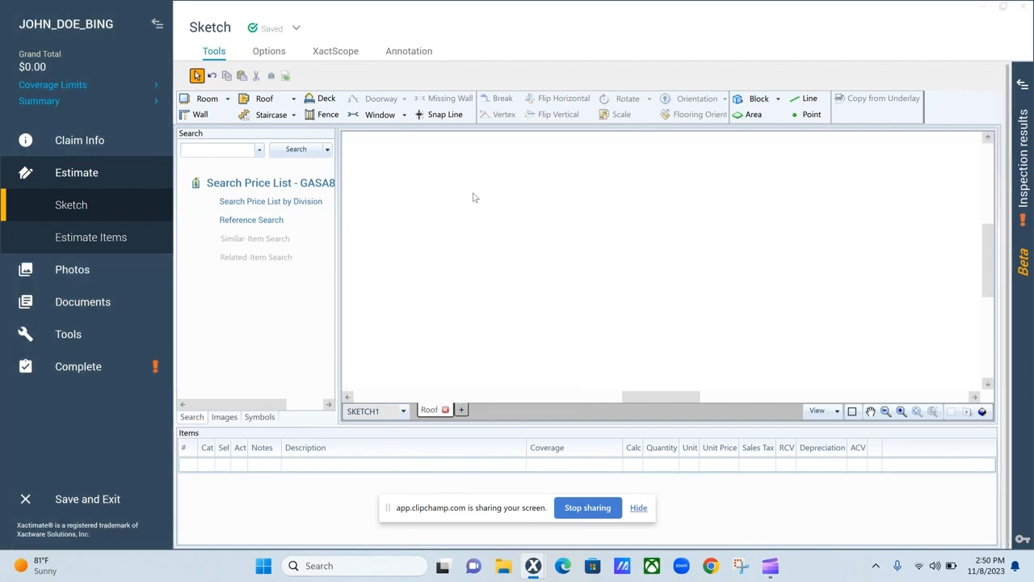
# Step: Place a 12' by 12' hip roof on the empty Roof level
pyautogui.click(271, 99)
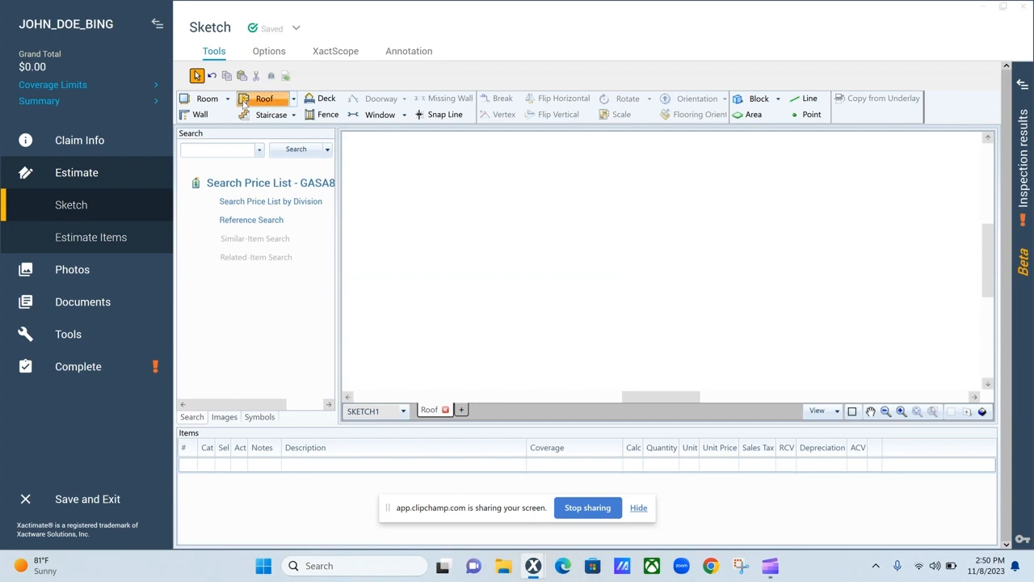
pyautogui.click(295, 99)
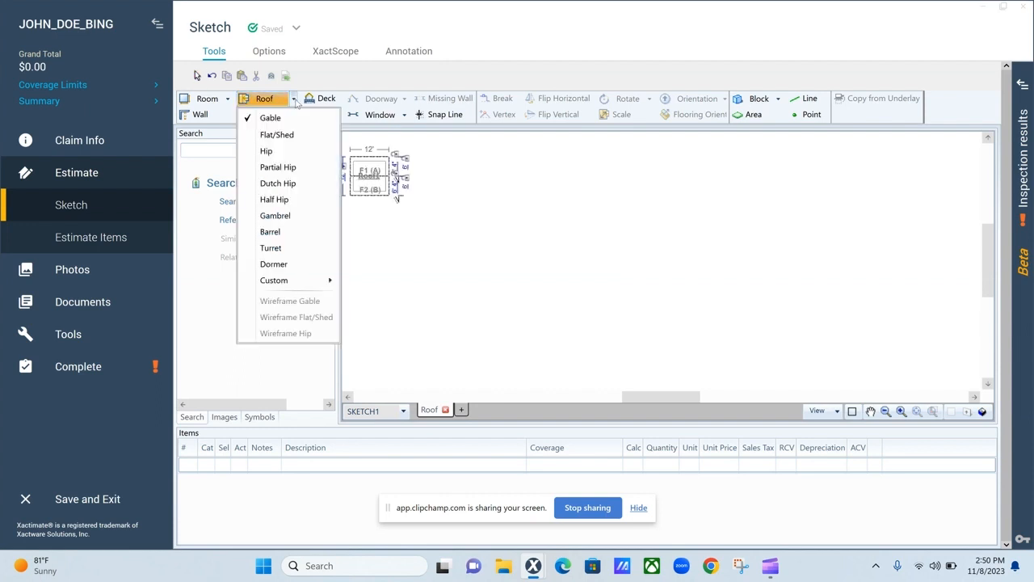
pyautogui.click(280, 152)
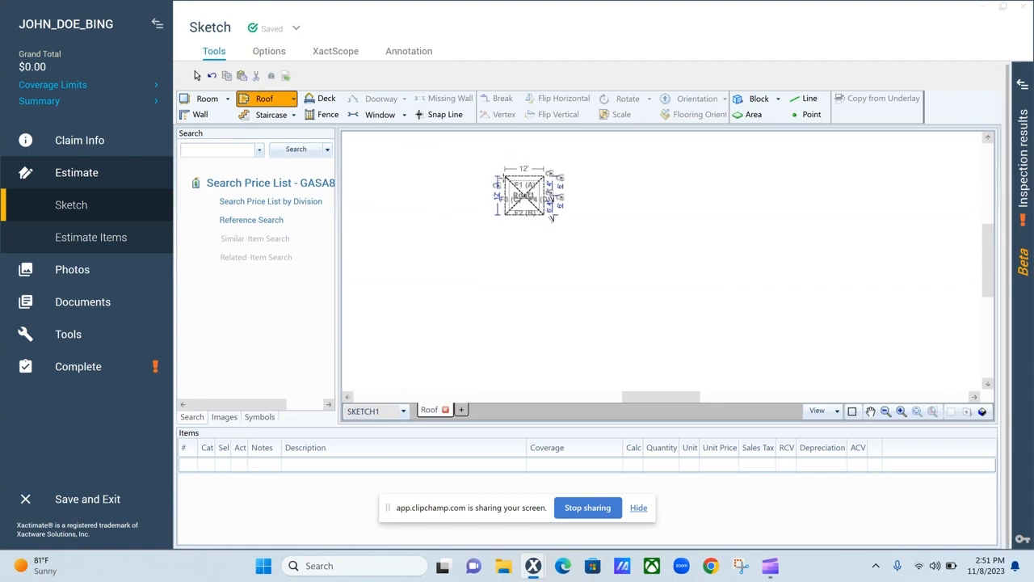
pyautogui.click(294, 100)
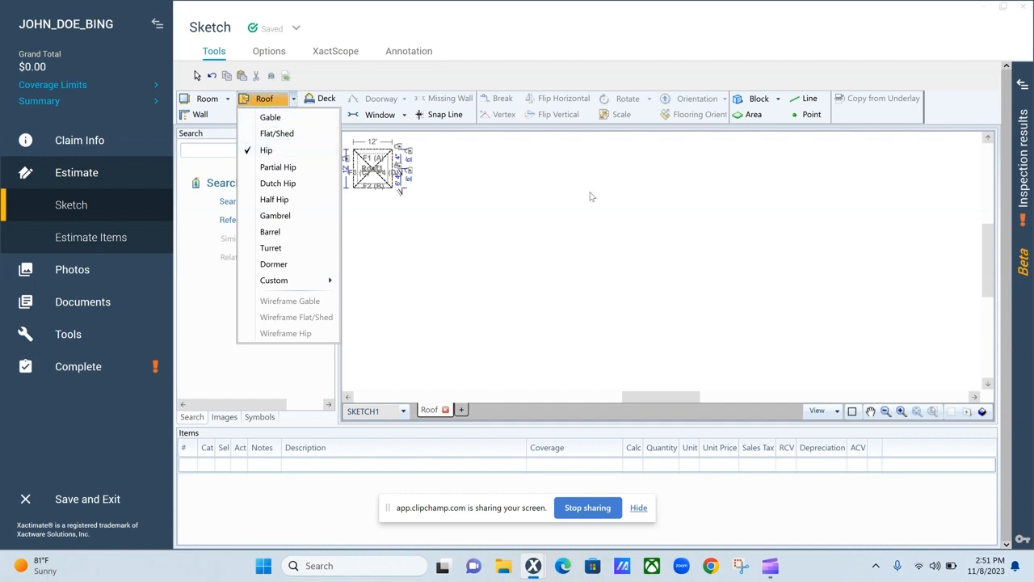
pyautogui.click(301, 150)
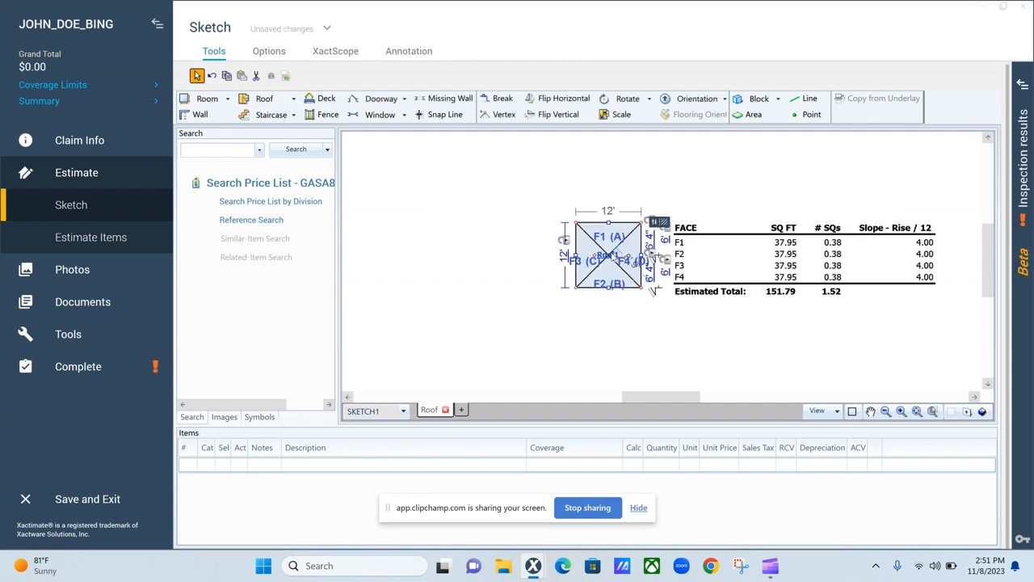
# Step: Rename the hip roof object to Roof
pyautogui.rightClick(612, 256)
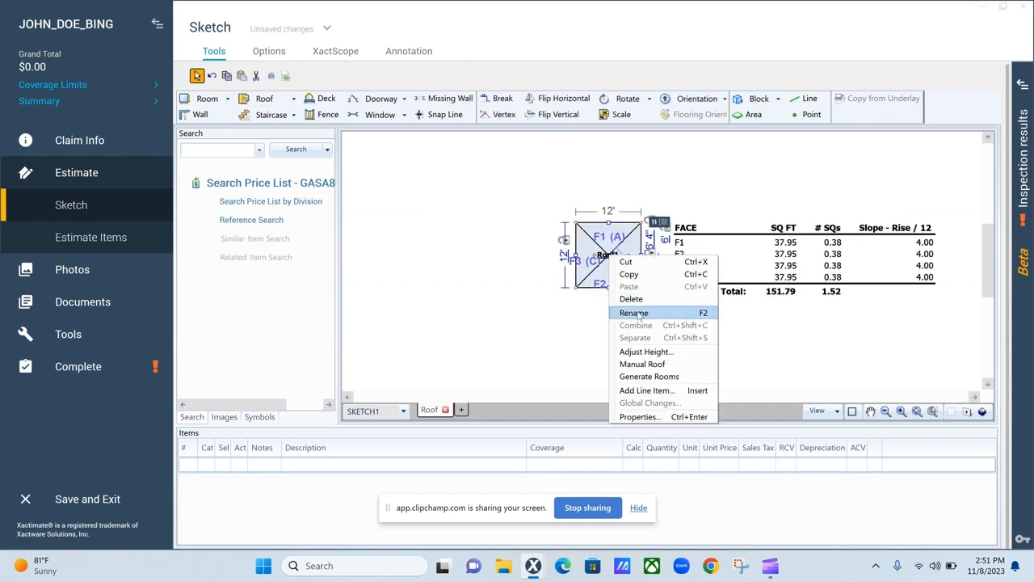
pyautogui.click(630, 310)
pyautogui.click(627, 258)
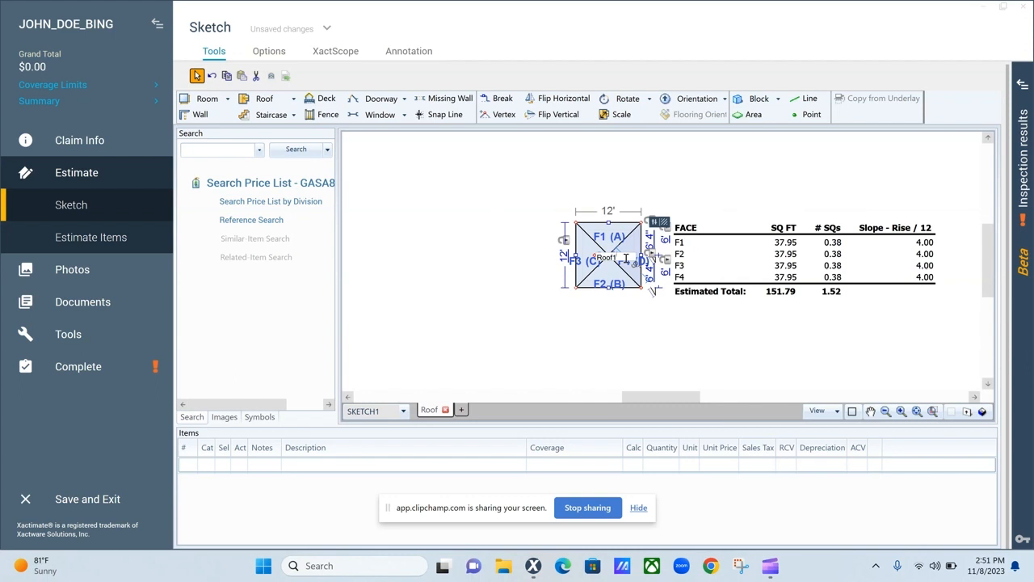
pyautogui.press('BackSpace')
pyautogui.click(480, 257)
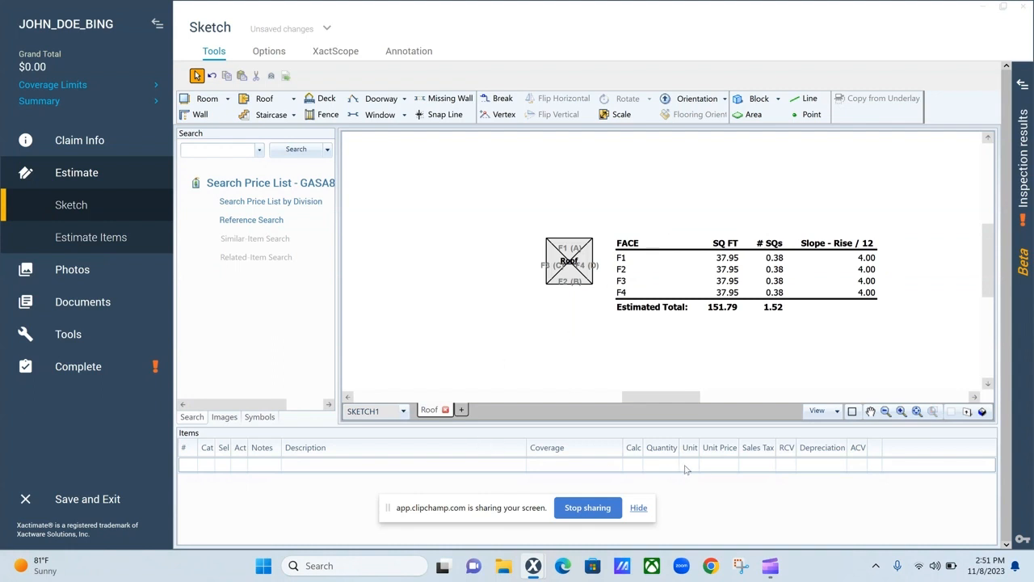
# Step: Switch to Chrome, go to bing.com and open Bing Maps
pyautogui.click(711, 566)
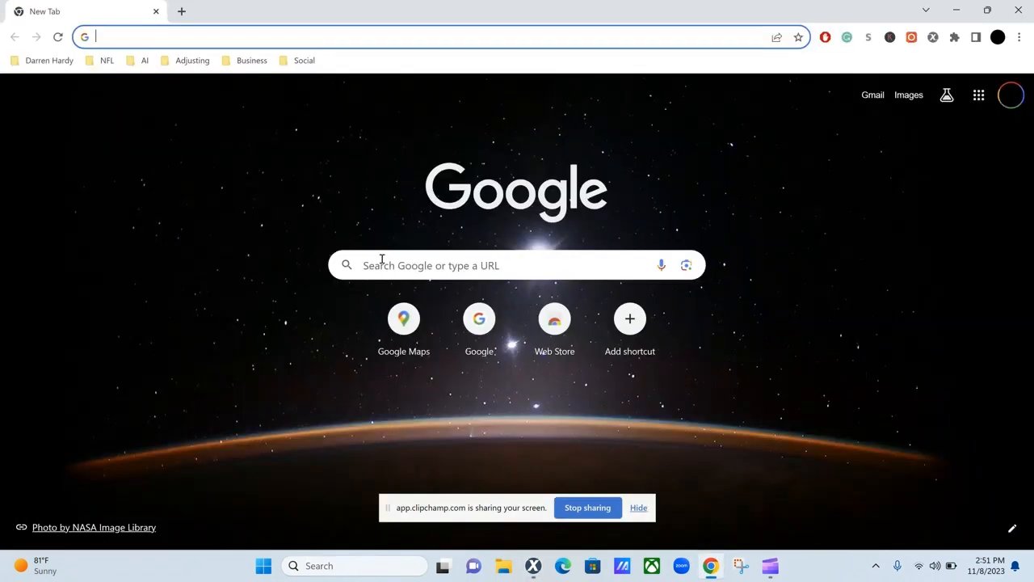
pyautogui.click(406, 275)
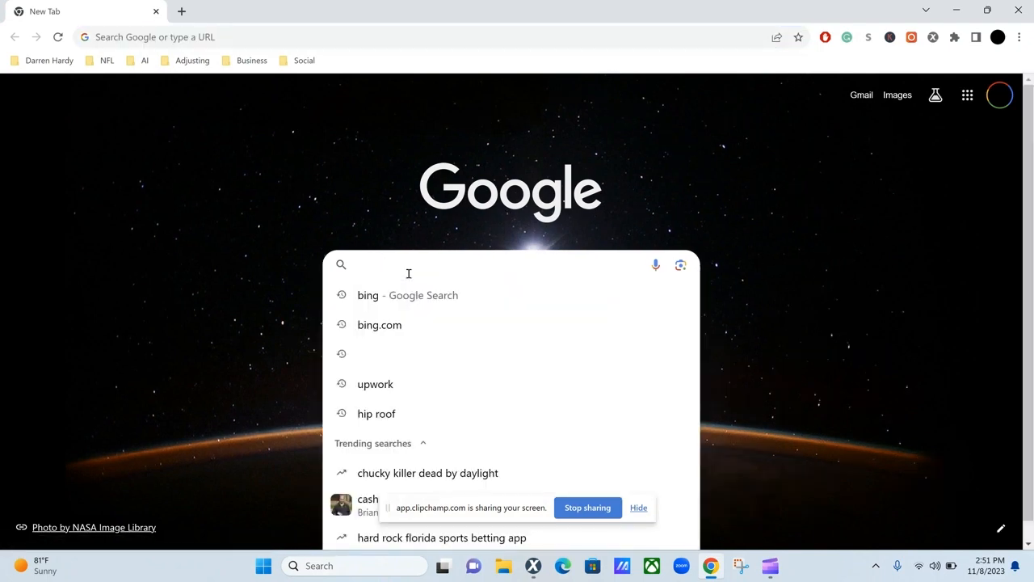
pyautogui.write('bing')
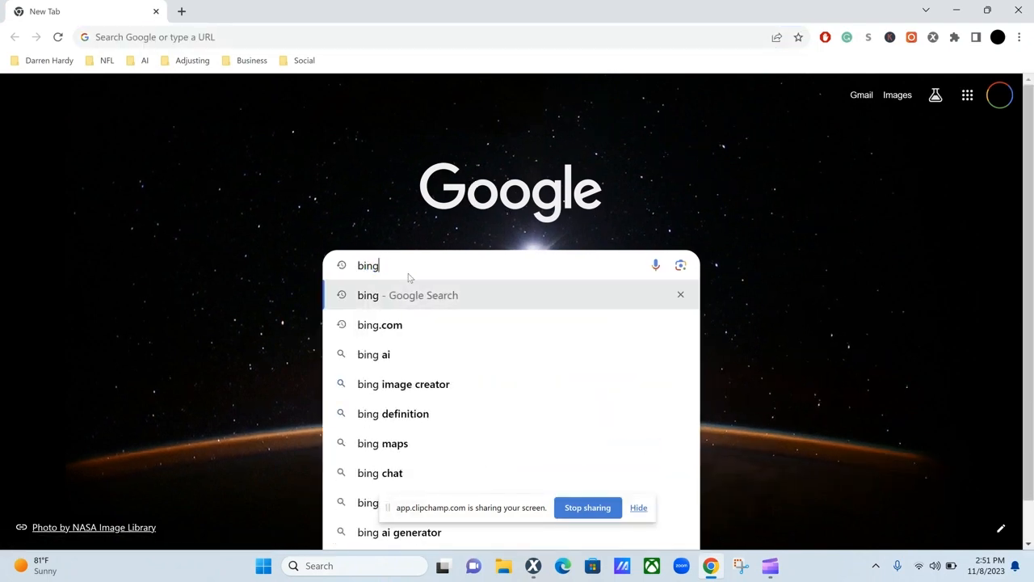
pyautogui.write('.com')
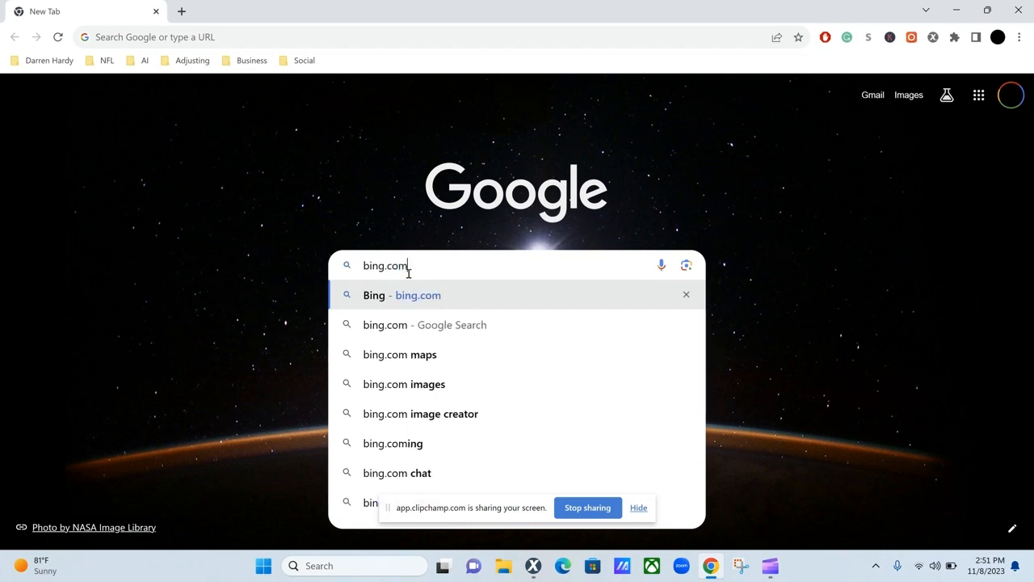
pyautogui.press('Return')
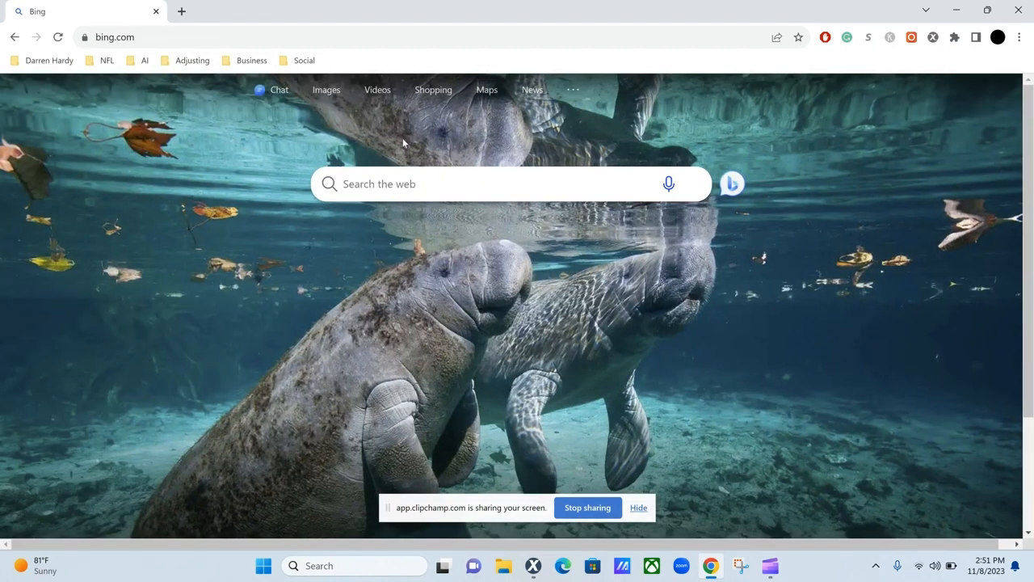
pyautogui.click(487, 91)
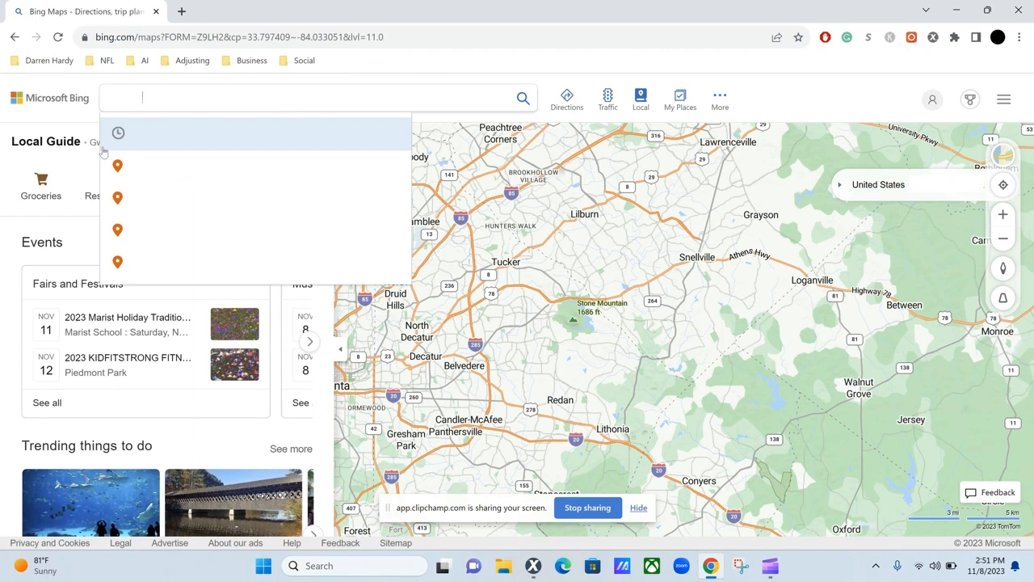
# Step: Look up the property's street address on the map and show its bird's eye imagery with the side panel hidden
pyautogui.write('****')
pyautogui.click(200, 147)
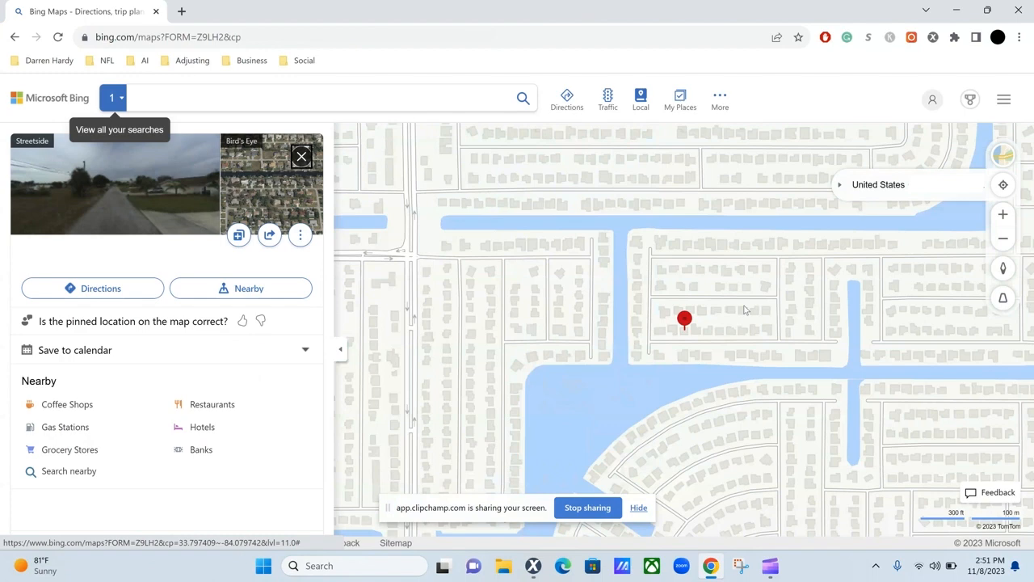
pyautogui.click(309, 164)
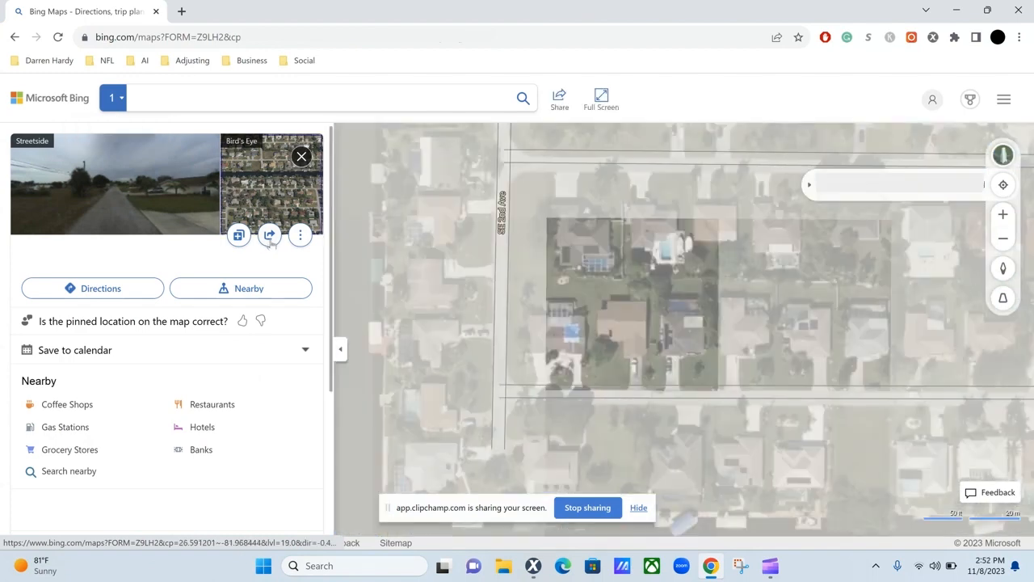
pyautogui.click(302, 157)
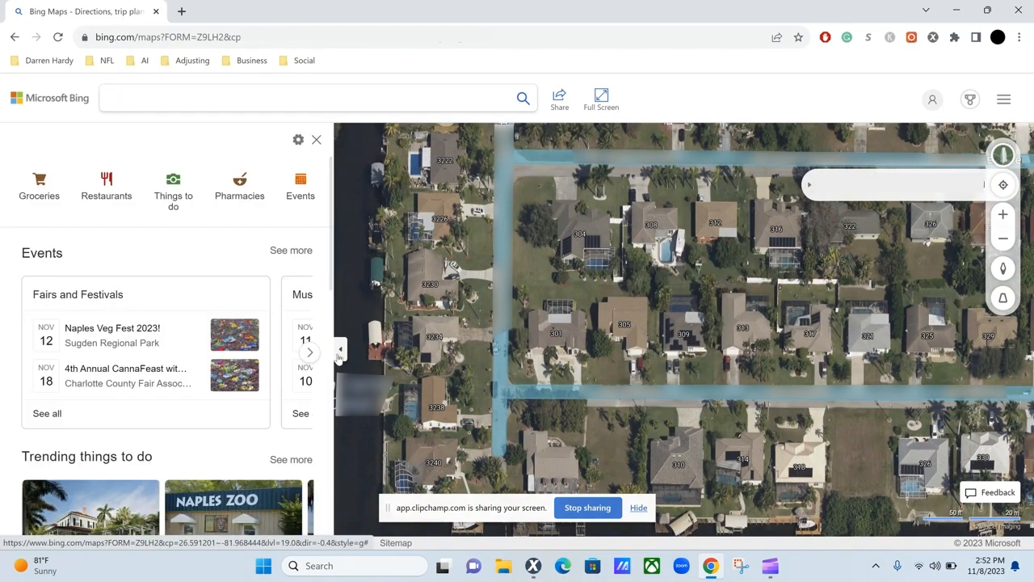
pyautogui.click(341, 352)
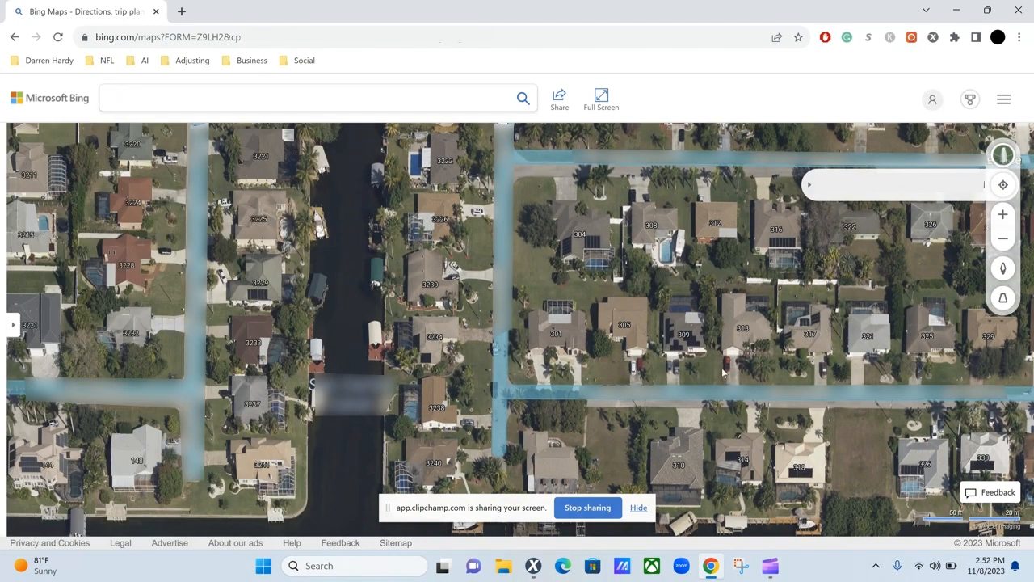
# Step: Measure the property's roof on the aerial imagery, starting from its upper-left corner and running along the left eave
pyautogui.scroll(3, 699, 352)
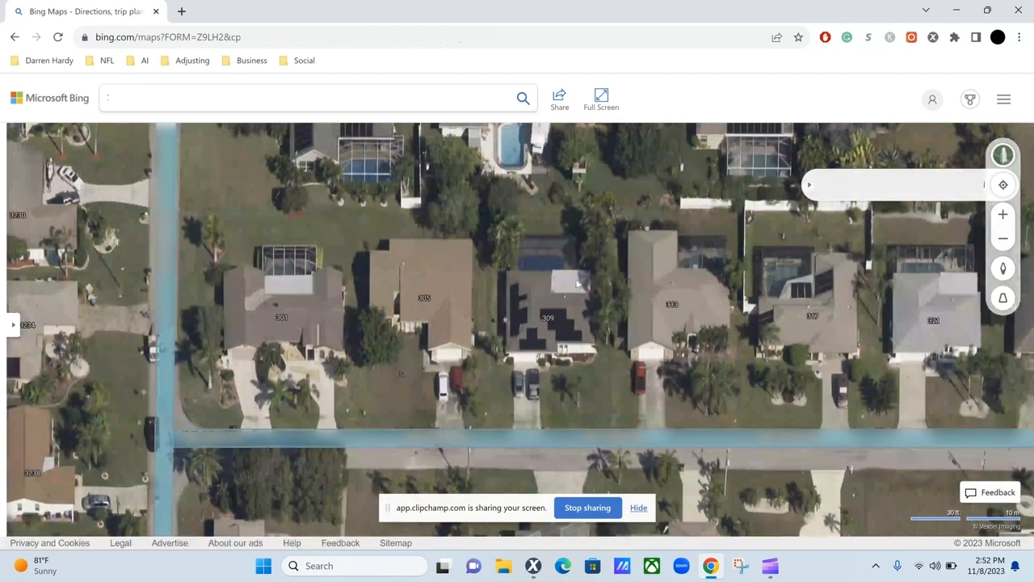
pyautogui.scroll(3, 502, 300)
pyautogui.moveTo(667, 315); pyautogui.dragTo(462, 286)
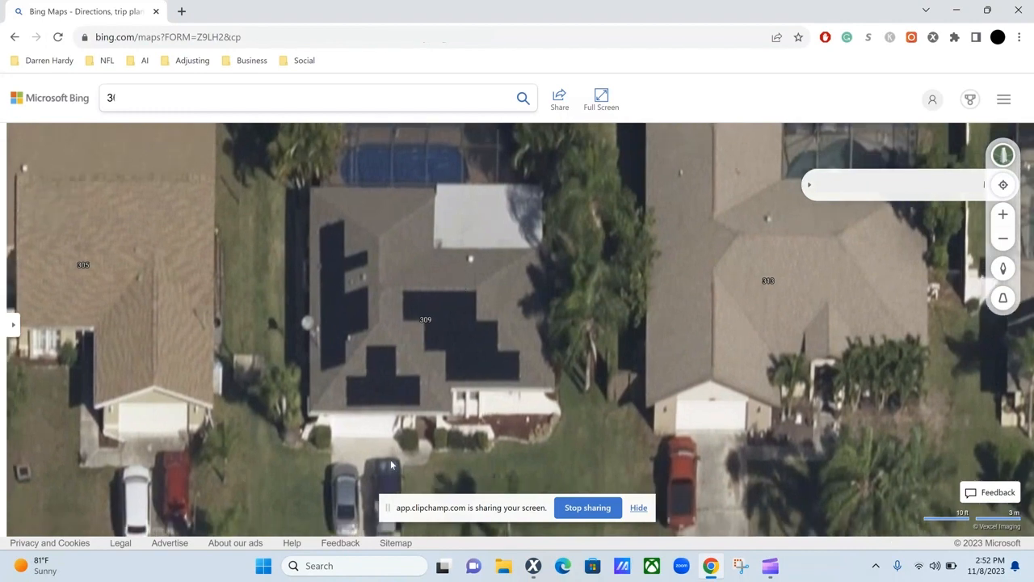
pyautogui.moveTo(395, 237); pyautogui.dragTo(507, 255)
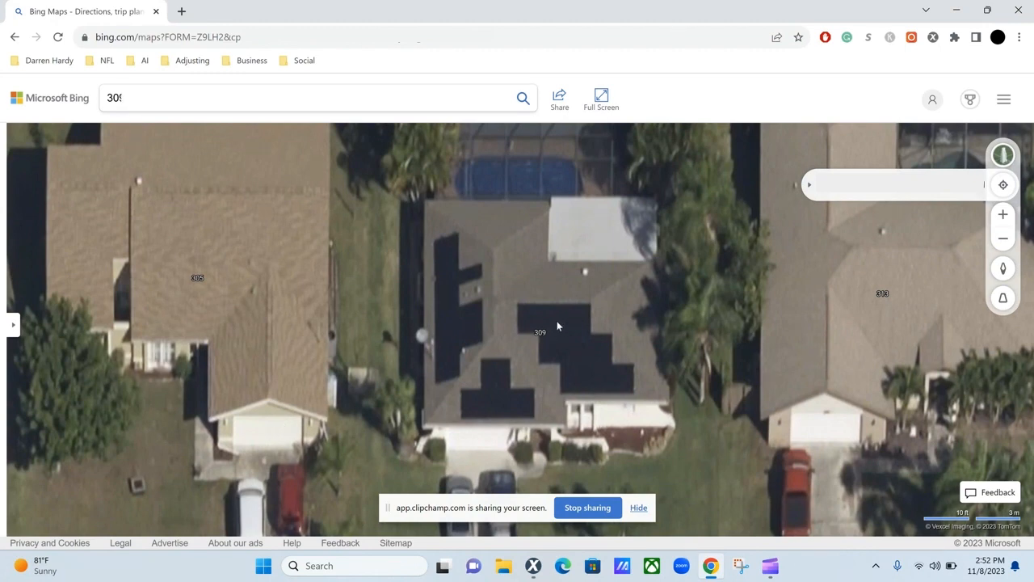
pyautogui.moveTo(557, 320); pyautogui.dragTo(479, 322)
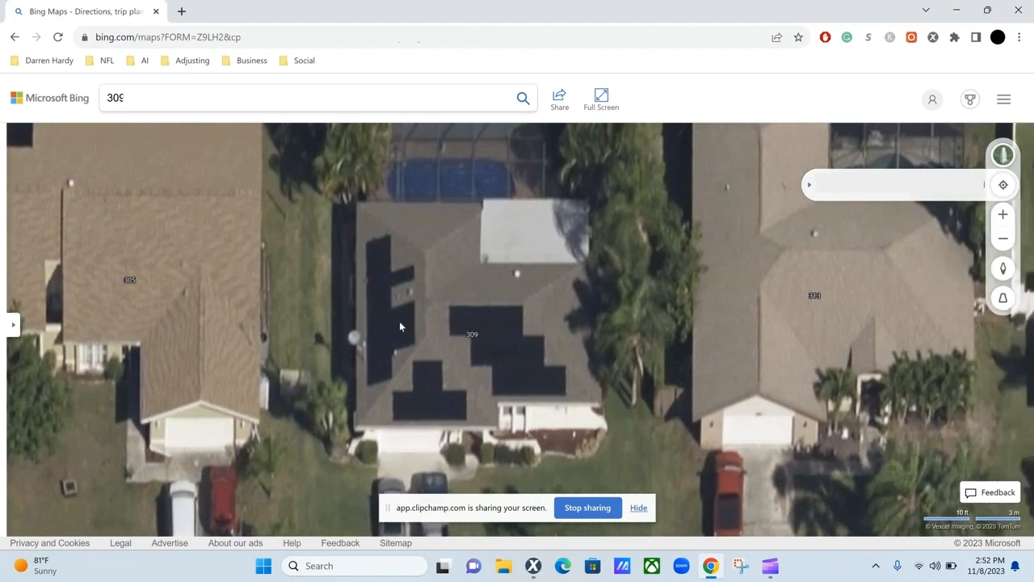
pyautogui.rightClick(356, 203)
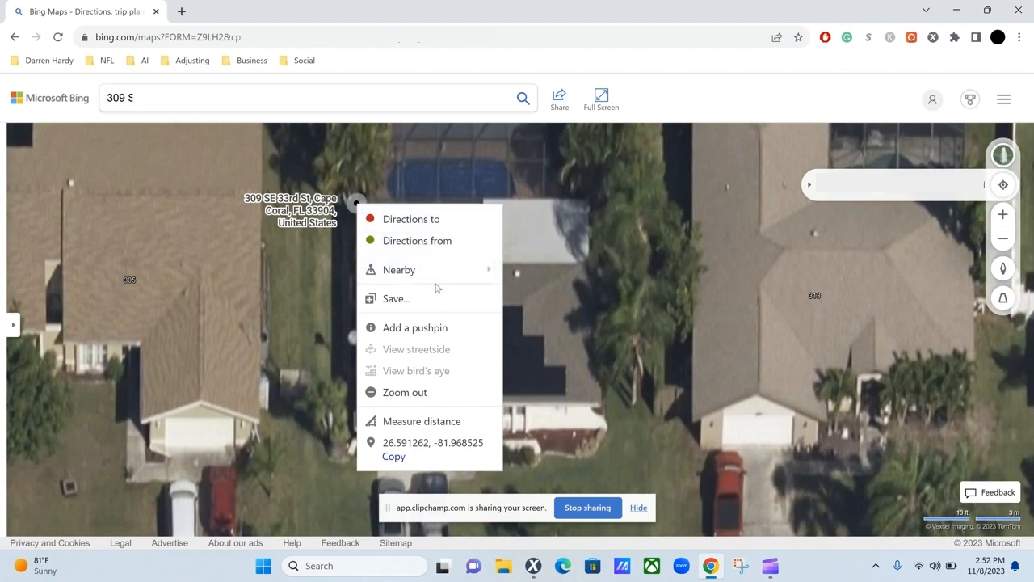
pyautogui.click(428, 421)
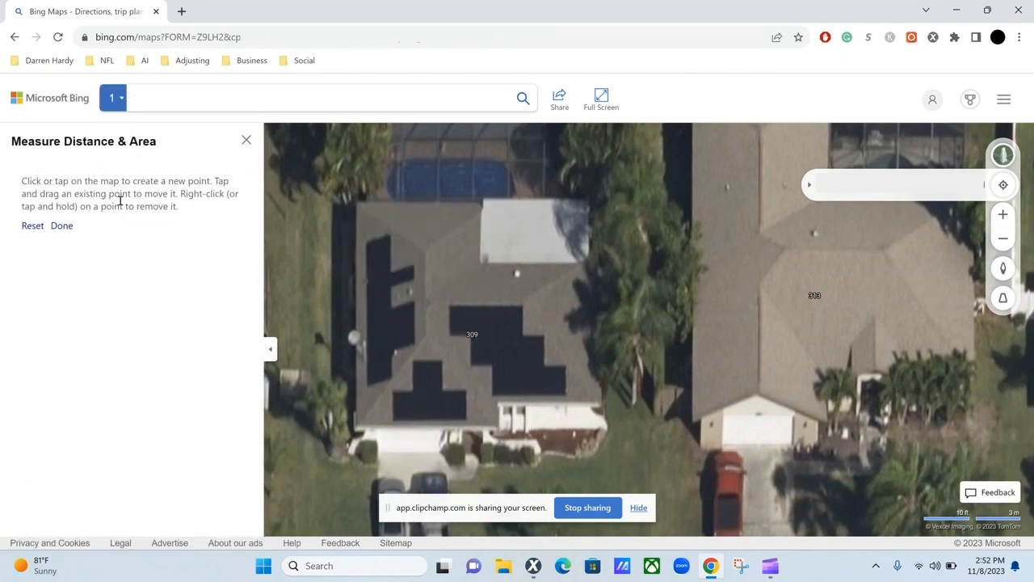
pyautogui.click(357, 202)
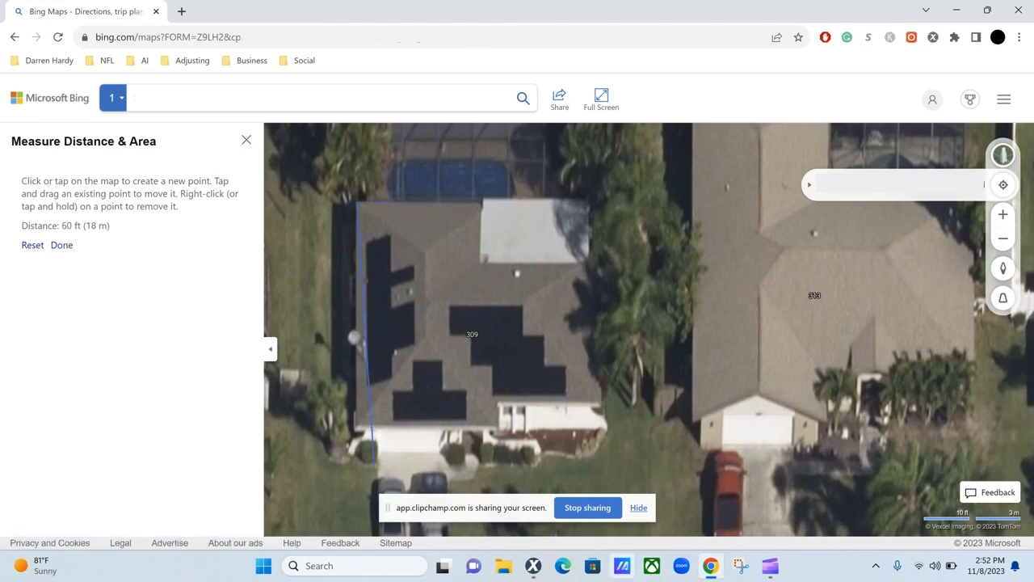
# Step: Switch to the Xactimate estimate's sketch and set the hip roof's width to 28'
pyautogui.moveTo(534, 566)
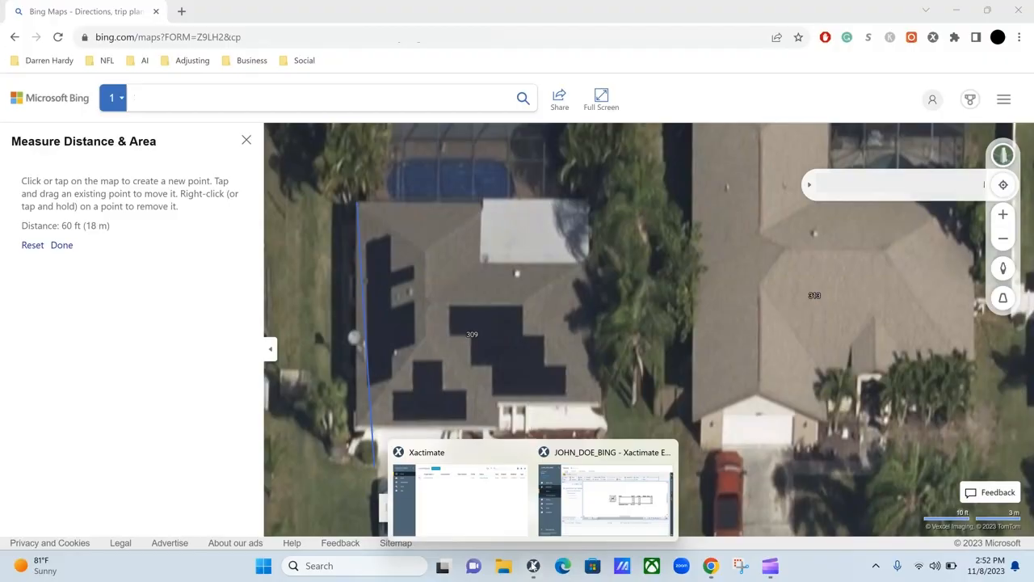
pyautogui.click(570, 493)
pyautogui.scroll(1, 572, 273)
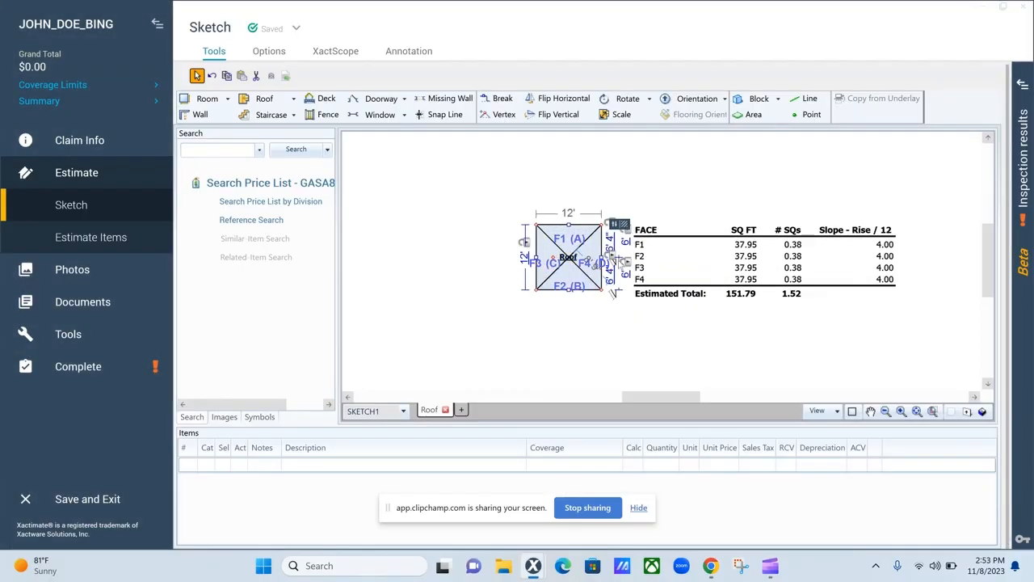
pyautogui.click(602, 257)
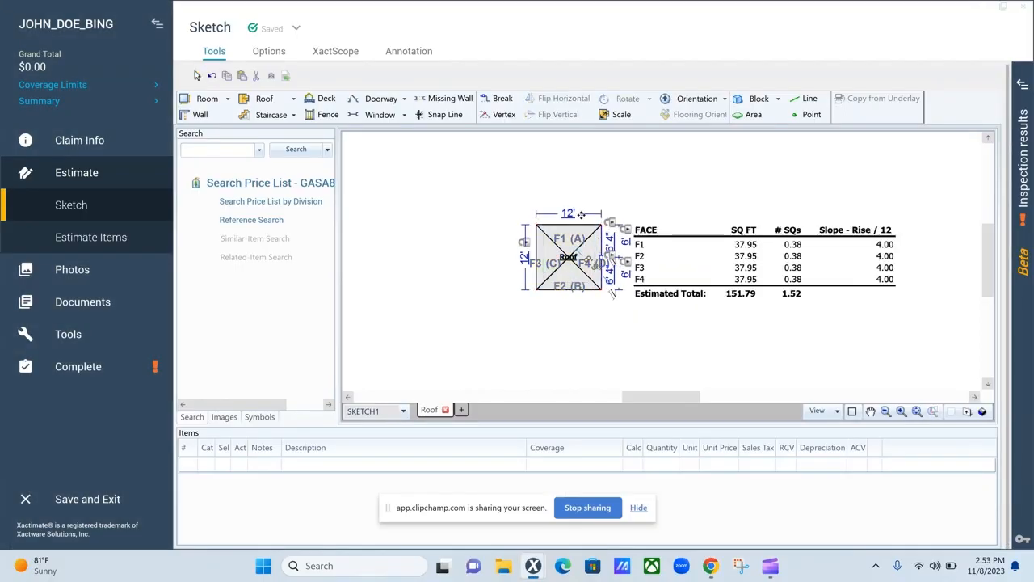
pyautogui.click(571, 216)
pyautogui.write('28')
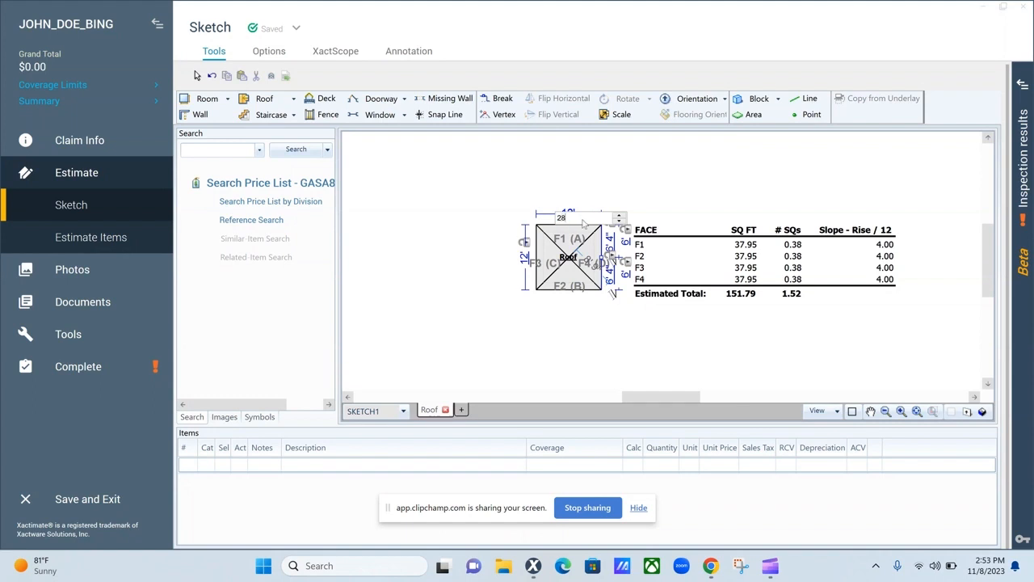
pyautogui.press('Return')
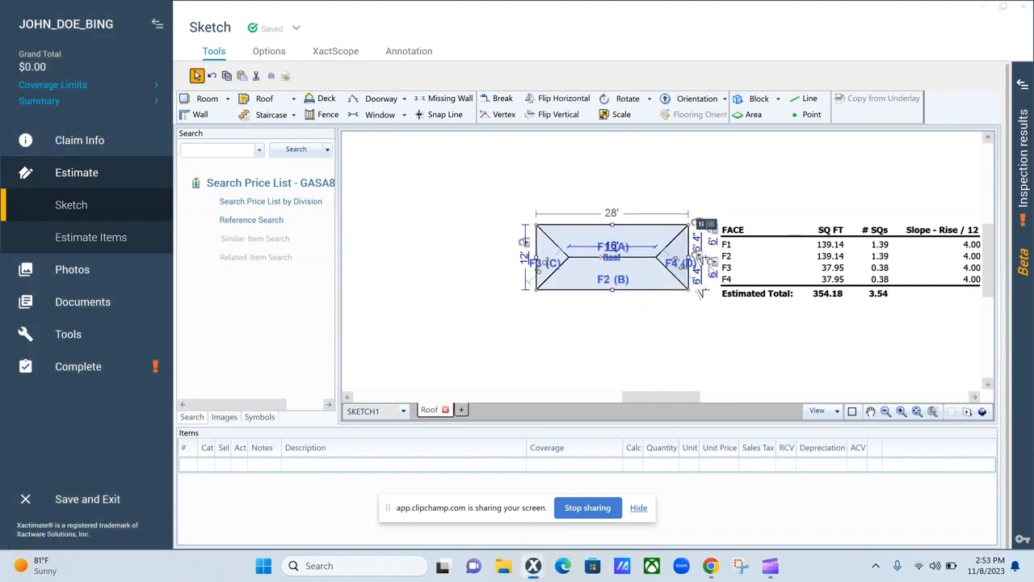
# Step: Set the hip roof's vertical side length to 50'
pyautogui.click(684, 263)
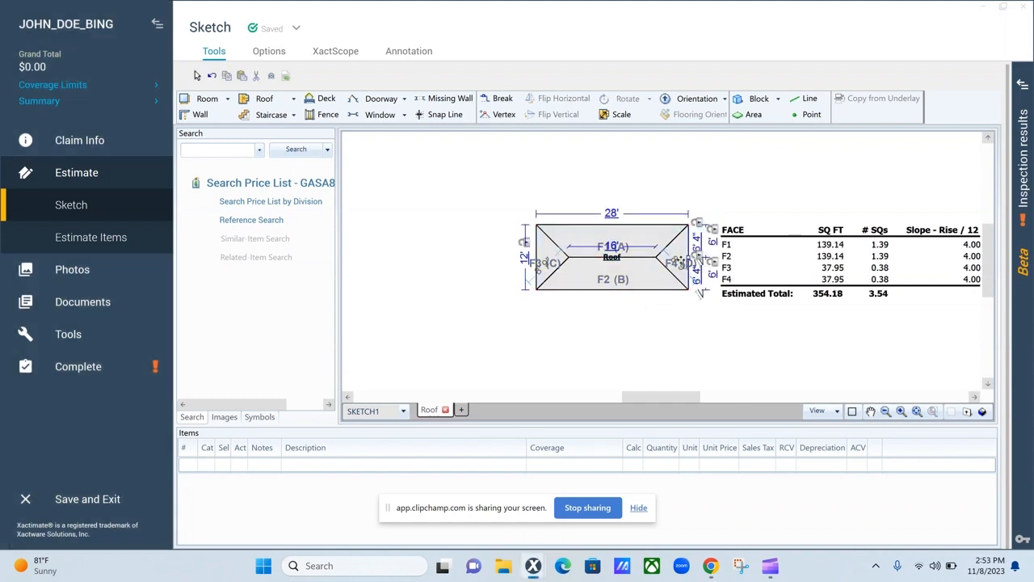
pyautogui.click(530, 260)
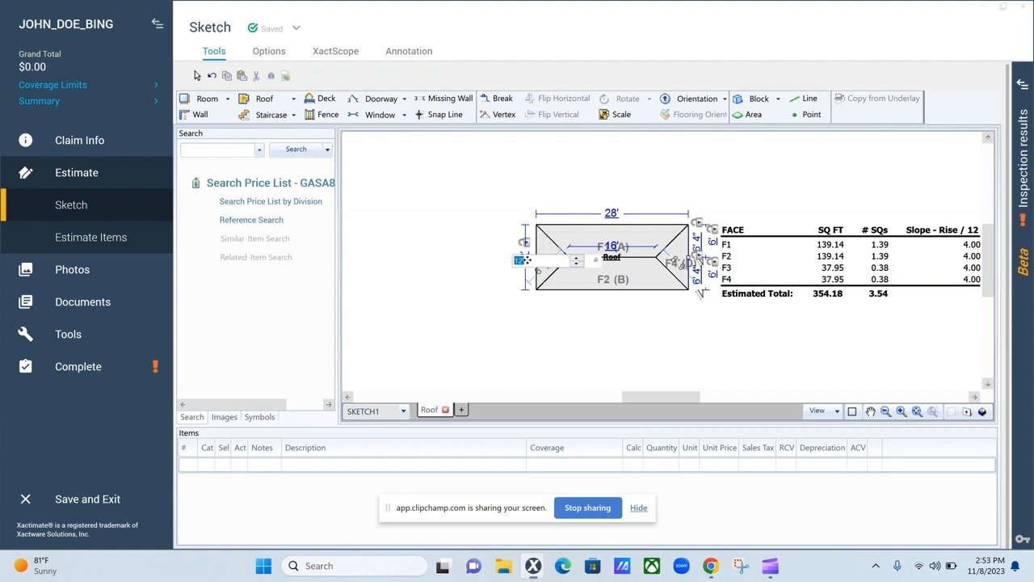
pyautogui.write('50')
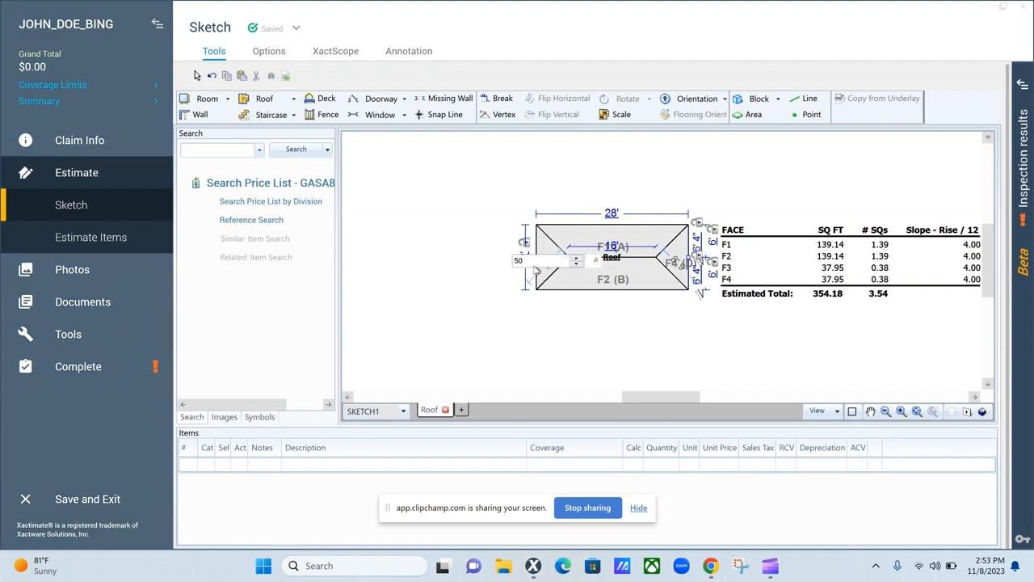
pyautogui.press('Return')
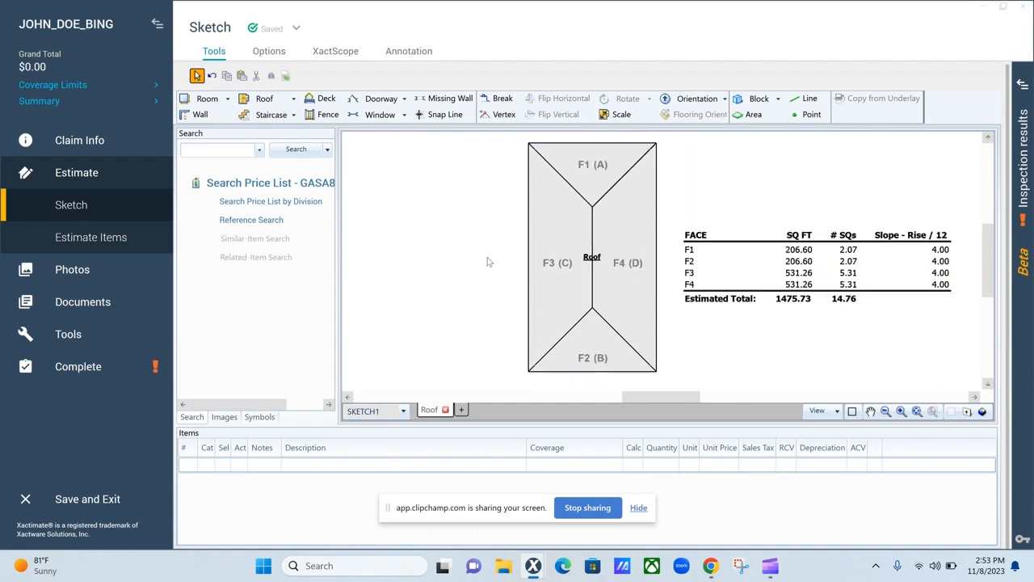
pyautogui.scroll(-1, 488, 262)
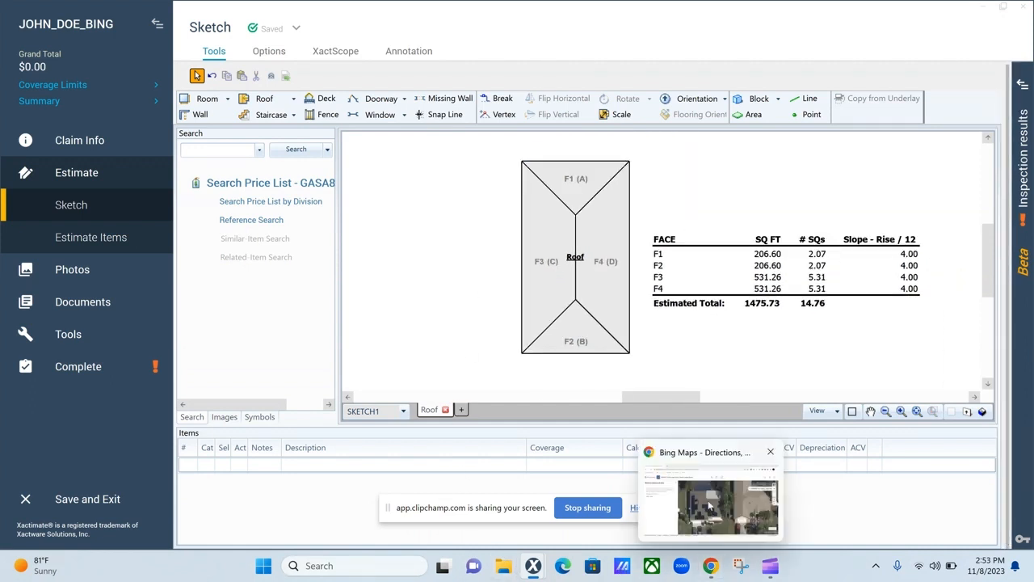
# Step: Switch to Bing Maps, clear the previous measurement and start measuring the roof's right-hand section from the front eave's inside corner
pyautogui.click(711, 501)
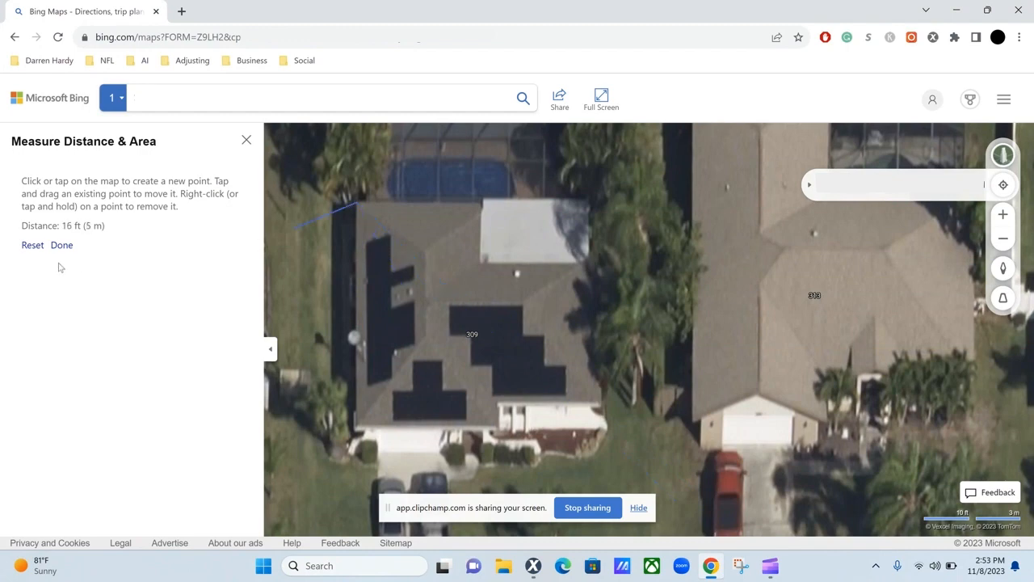
pyautogui.click(33, 246)
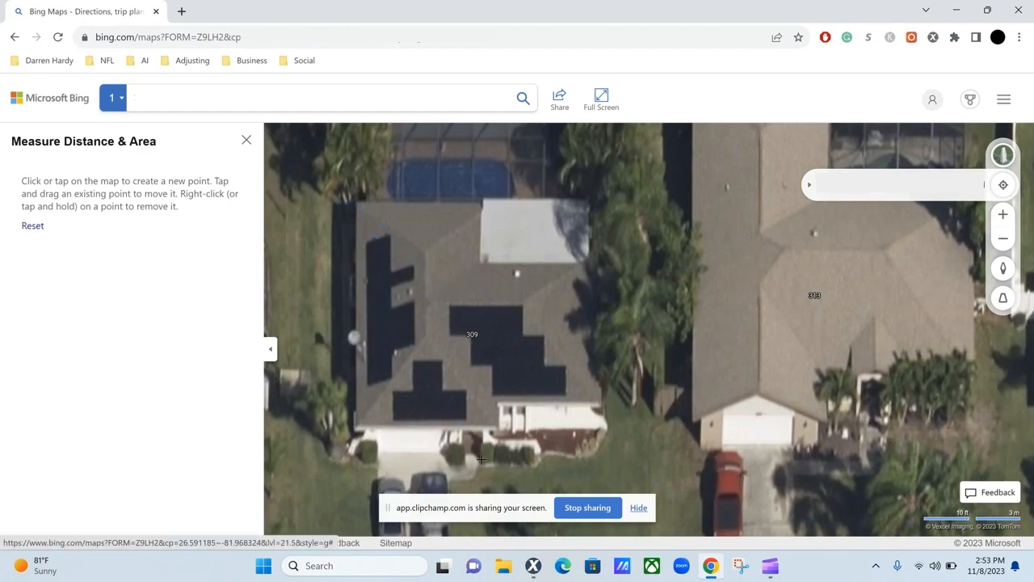
pyautogui.click(500, 404)
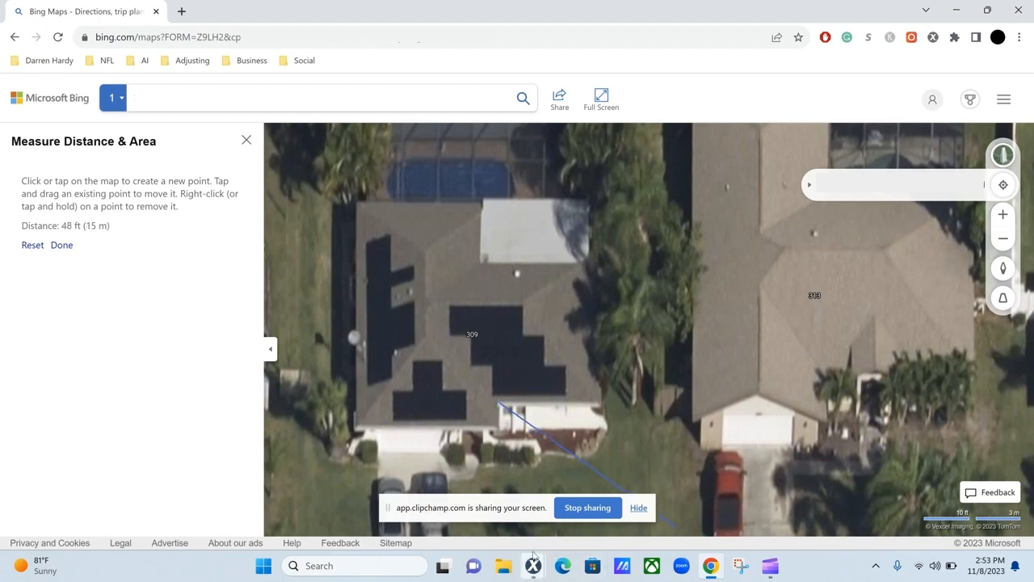
# Step: Switch to the Xactimate sketch, break the roof's right eave and pull out a hip extension about 22' 3" long and 31' 1" wide
pyautogui.moveTo(530, 568)
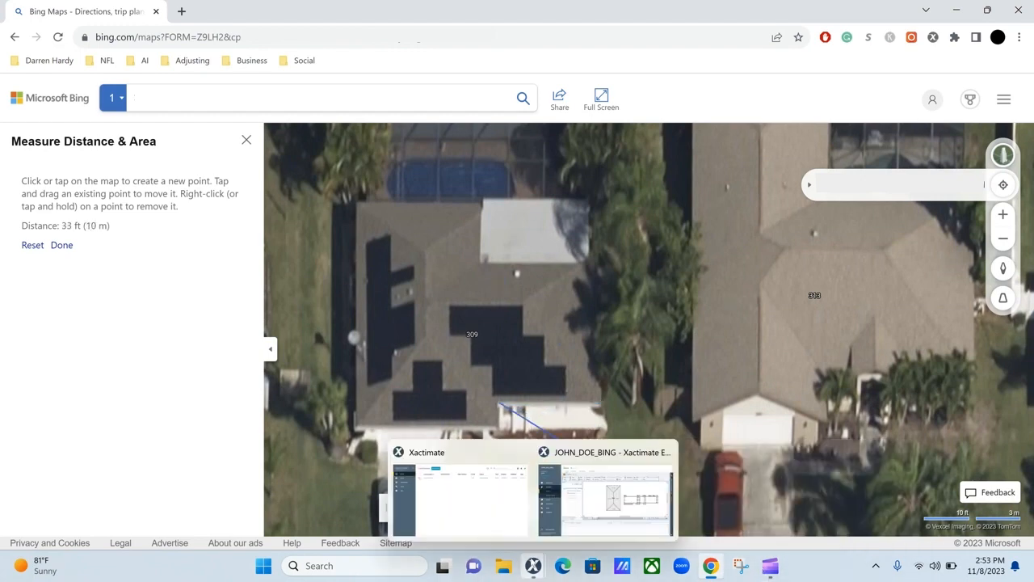
pyautogui.click(635, 507)
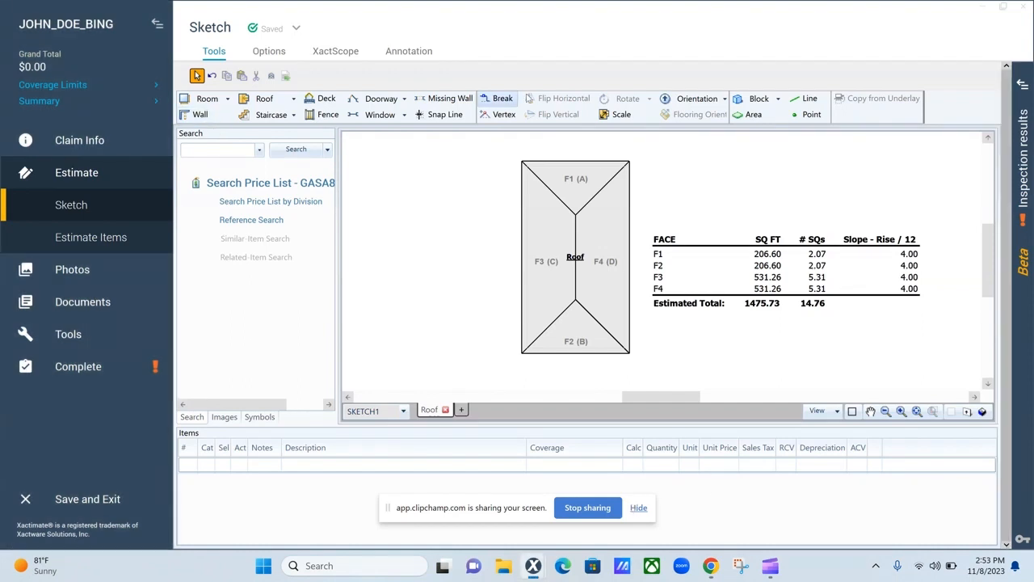
pyautogui.click(490, 101)
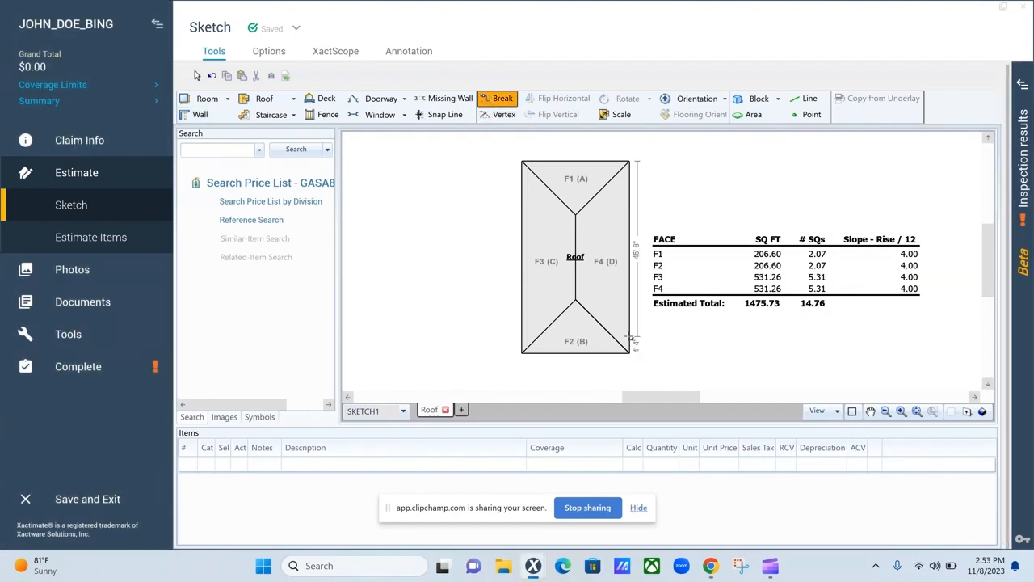
pyautogui.moveTo(634, 334); pyautogui.dragTo(644, 214)
pyautogui.moveTo(629, 273); pyautogui.dragTo(716, 265)
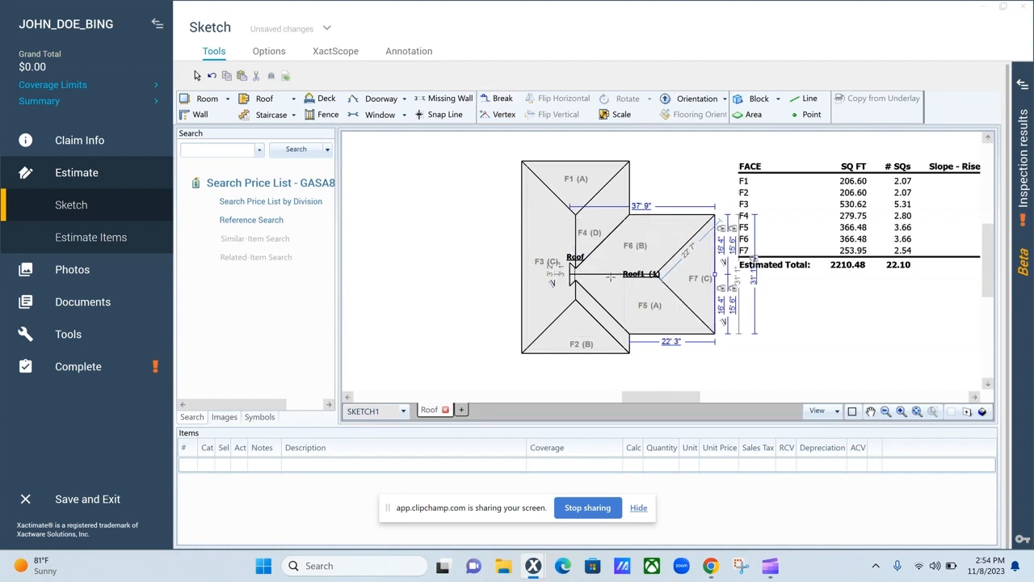
# Step: Pull the inner end of the right-hand extension back to just right of the main roof's ridge
pyautogui.click(613, 283)
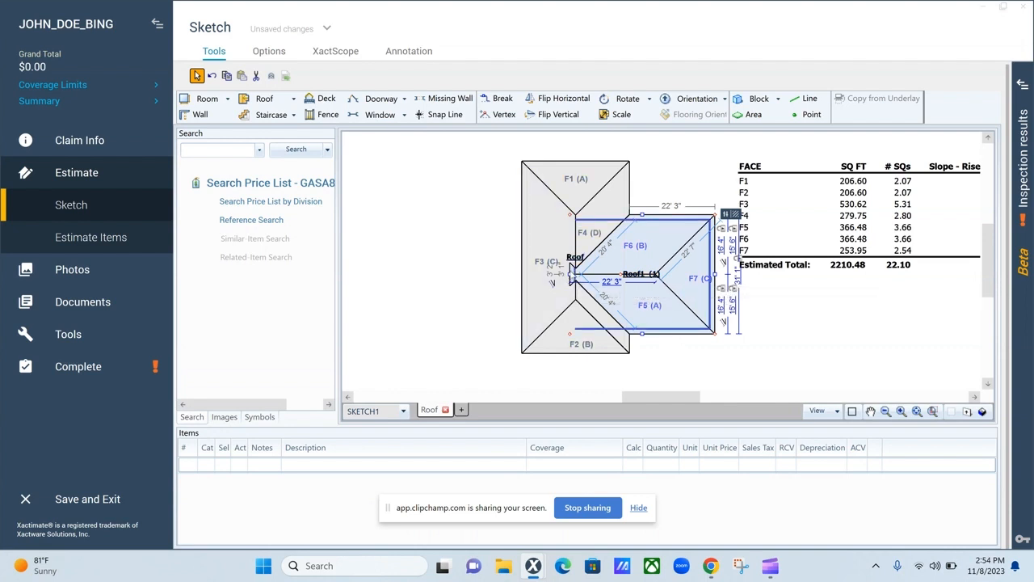
pyautogui.click(570, 276)
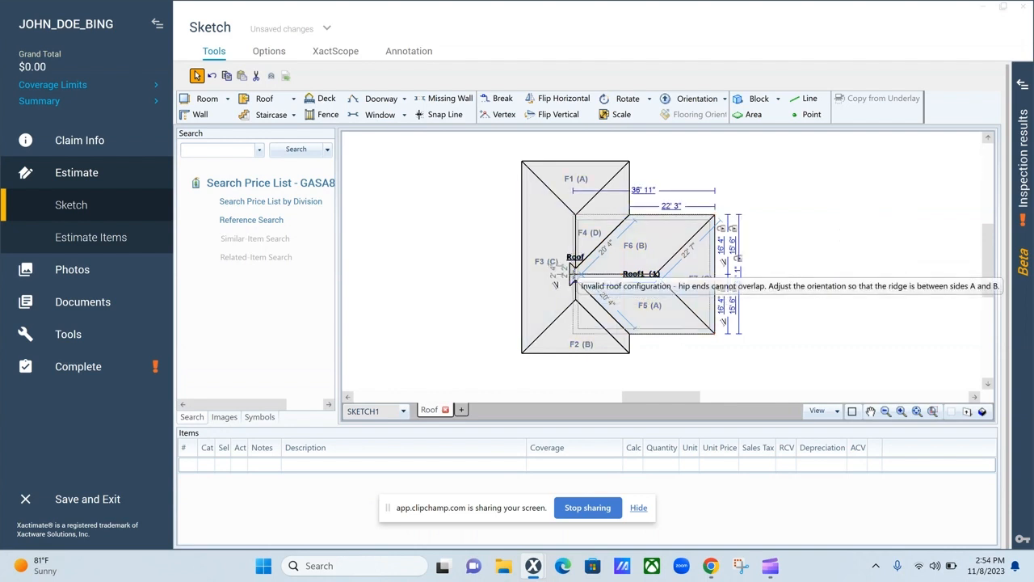
pyautogui.moveTo(573, 275); pyautogui.dragTo(581, 275)
pyautogui.click(773, 368)
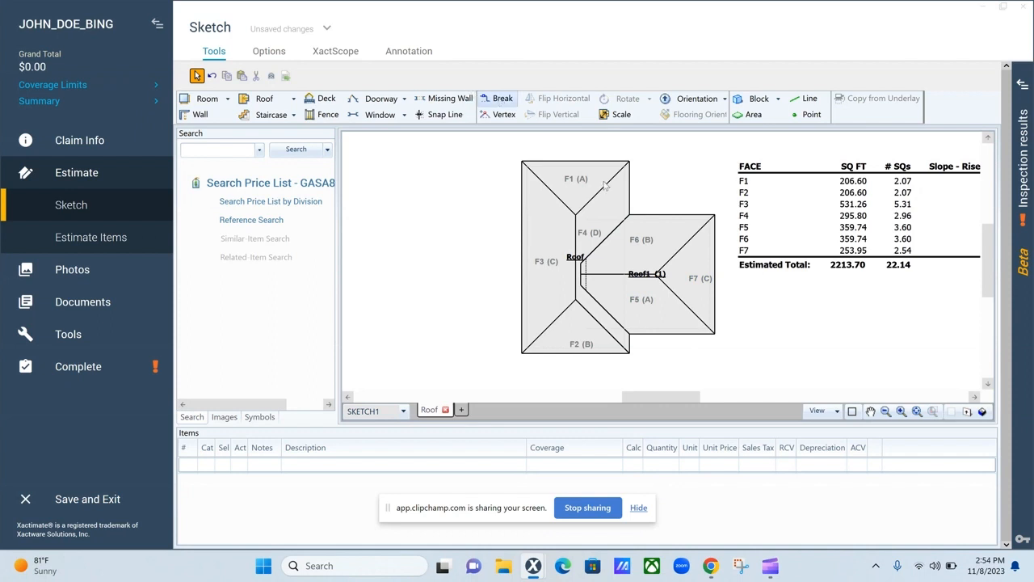
# Step: Break the extension's upper eave and pull out a section about 21' 2" wide and 13' 11" deep, flush with the main roof's upper edge
pyautogui.click(506, 101)
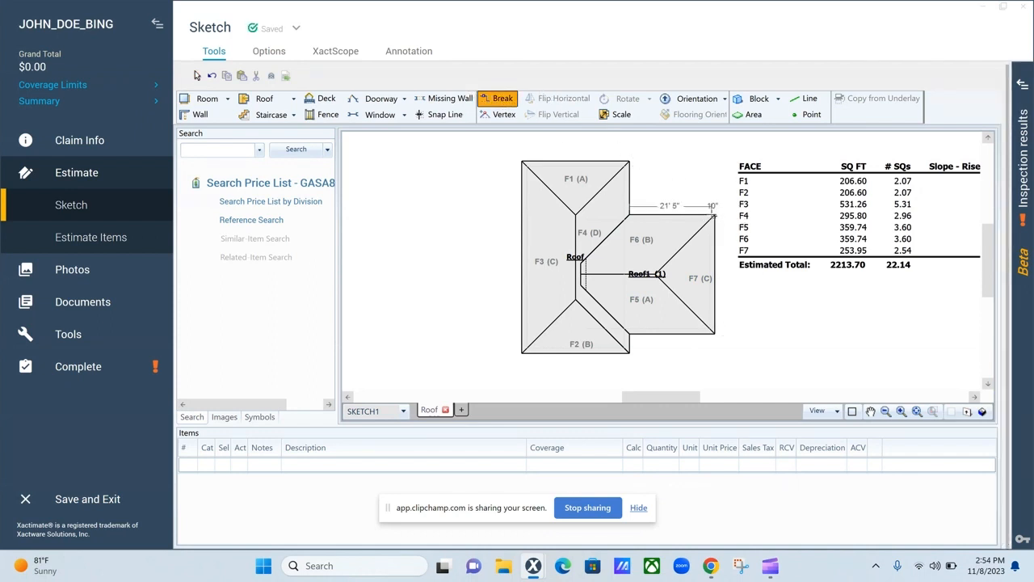
pyautogui.click(713, 212)
pyautogui.click(507, 100)
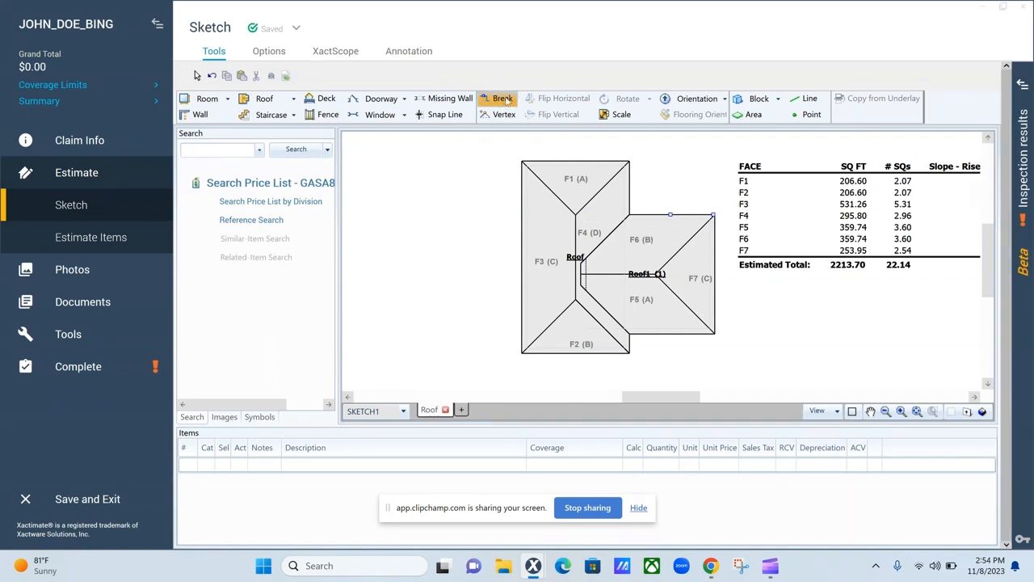
pyautogui.click(712, 214)
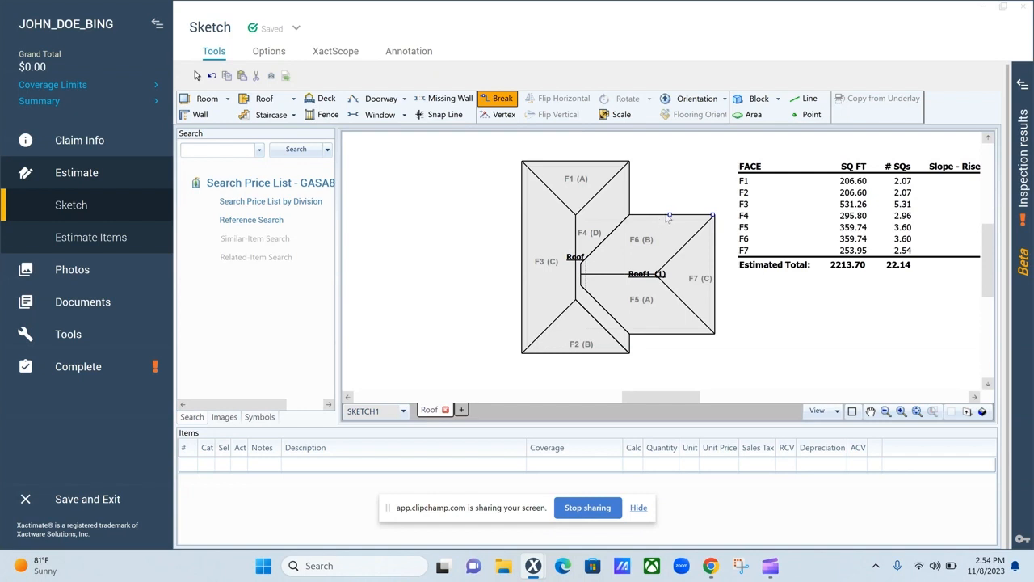
pyautogui.moveTo(668, 213); pyautogui.dragTo(669, 163)
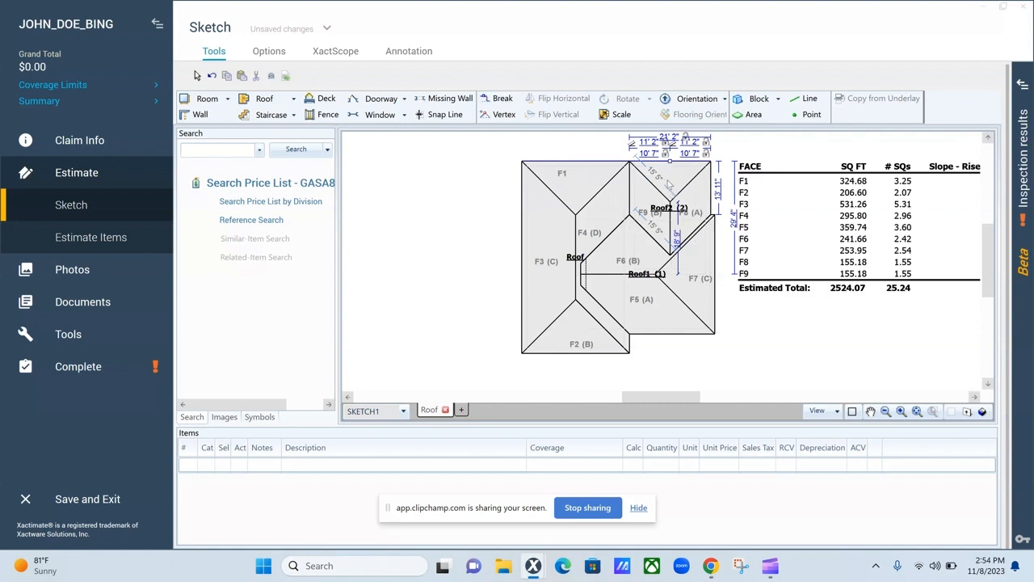
# Step: Change the roof type of the extension's upper section, Roof2, to Flat/Shed in its roof properties
pyautogui.click(669, 185)
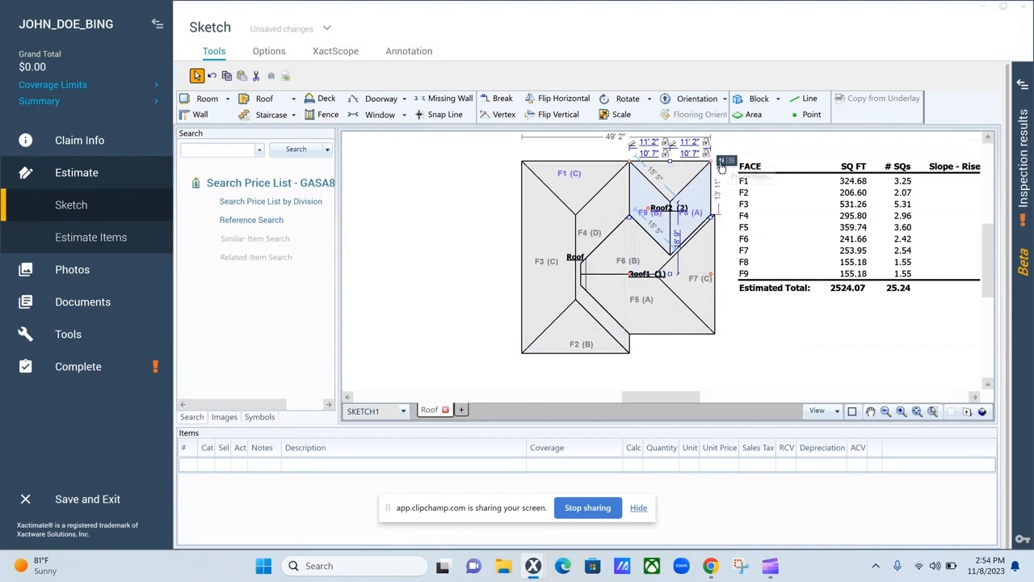
pyautogui.scroll(2, 721, 165)
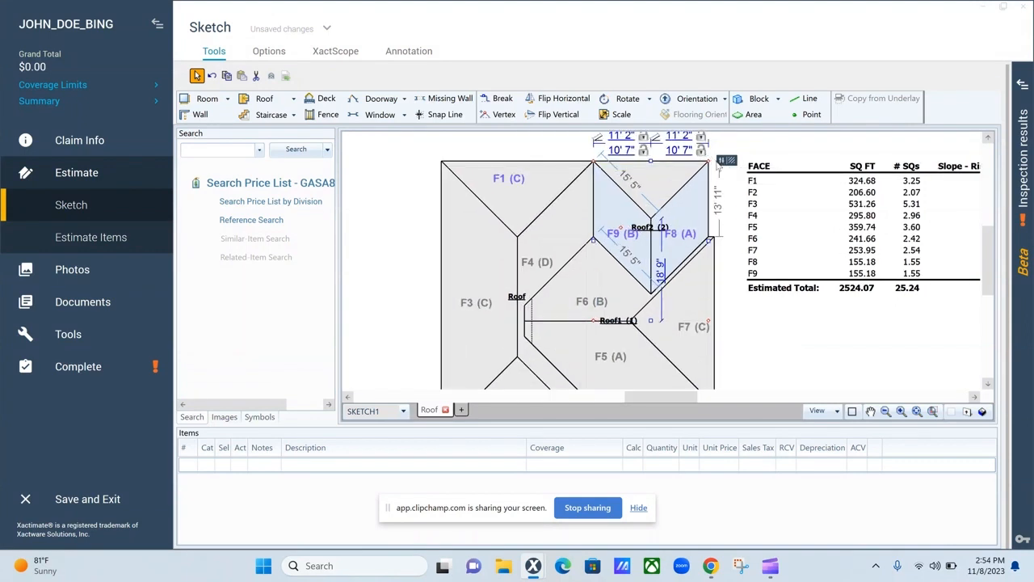
pyautogui.click(724, 163)
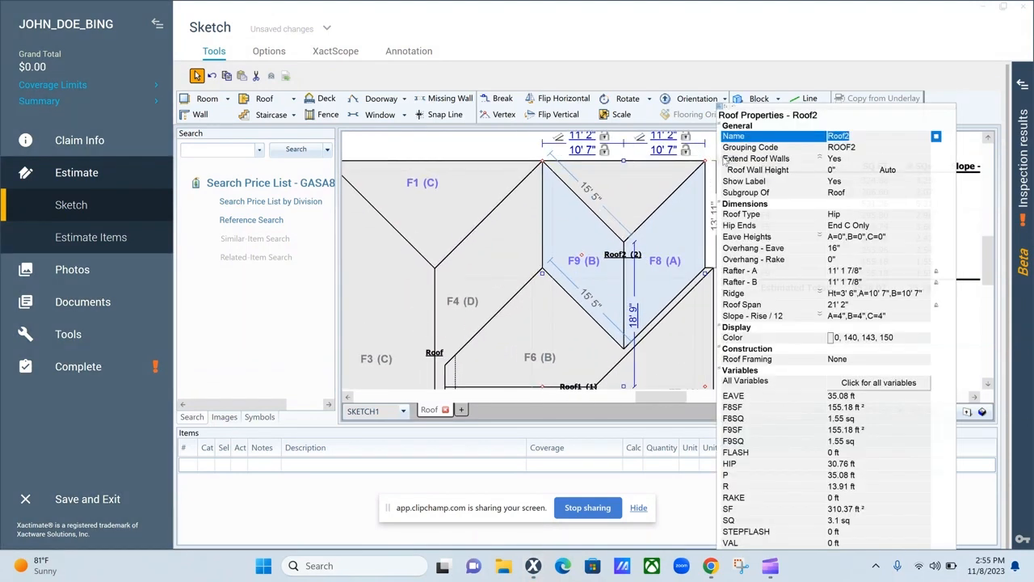
pyautogui.click(853, 219)
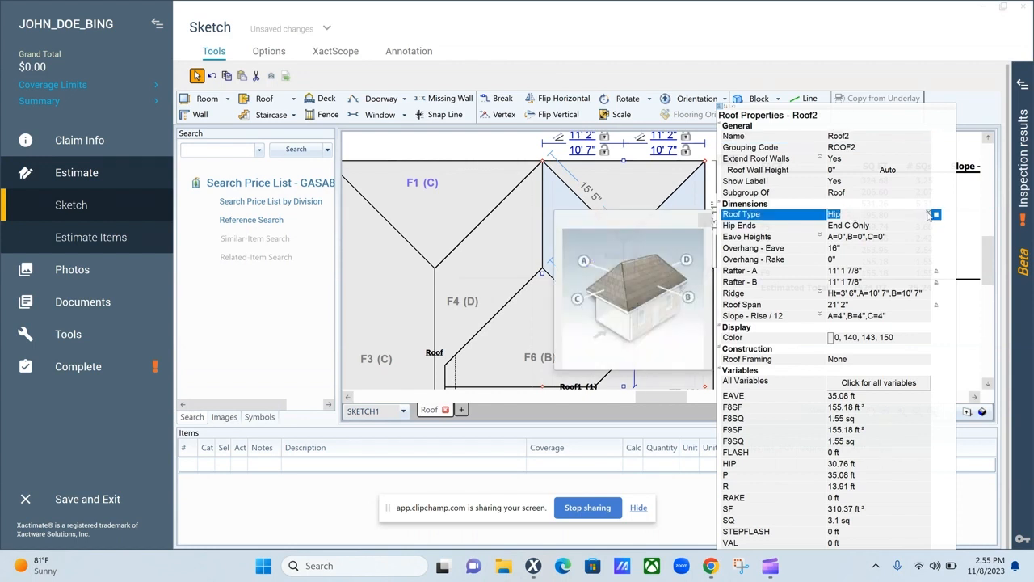
pyautogui.click(929, 214)
pyautogui.click(846, 233)
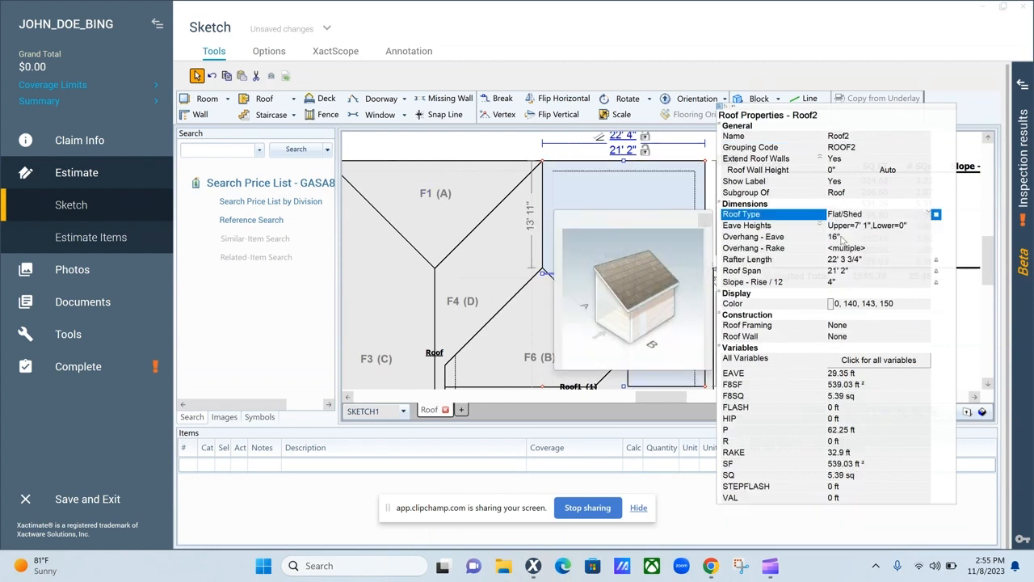
# Step: Try to set the slope rise of the Flat/Shed section Roof2 to 0
pyautogui.click(841, 282)
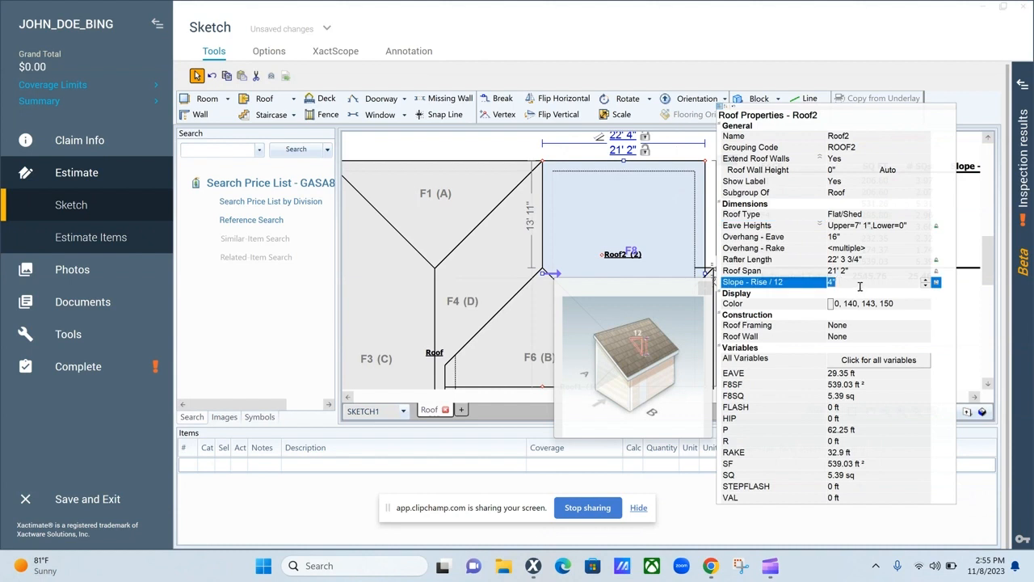
pyautogui.write('0')
pyautogui.click(849, 284)
pyautogui.click(489, 146)
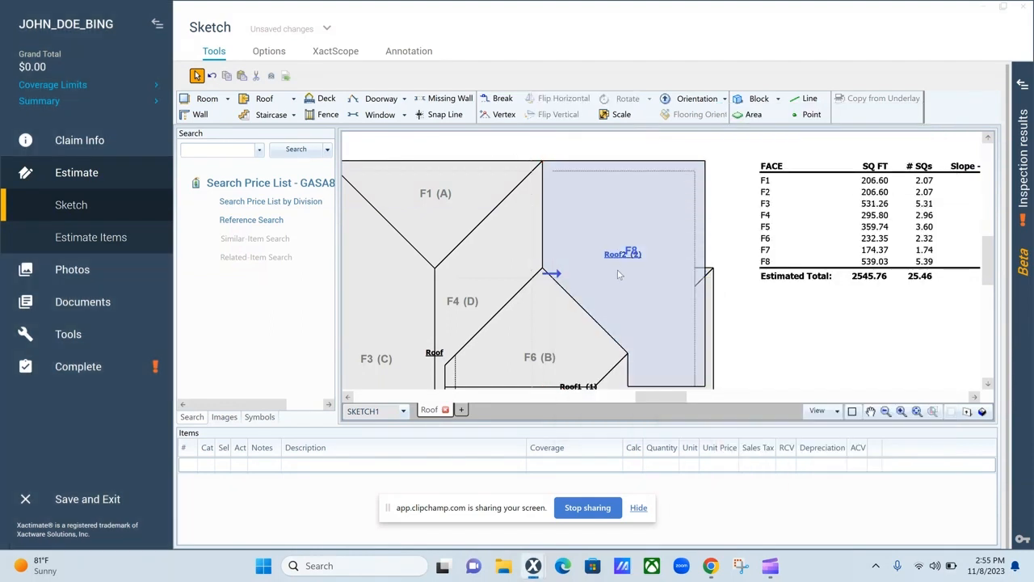
# Step: Reopen Roof2's properties, set its slope rise to 0, and nudge its lower edge up to a depth of about 28' 11"
pyautogui.scroll(-1, 559, 276)
pyautogui.scroll(1, 577, 341)
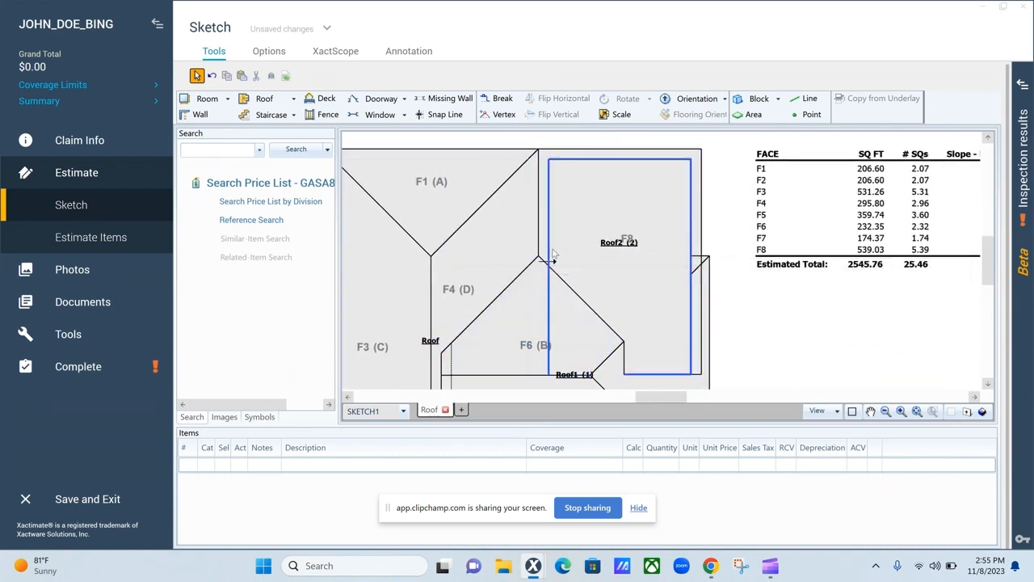
pyautogui.click(644, 246)
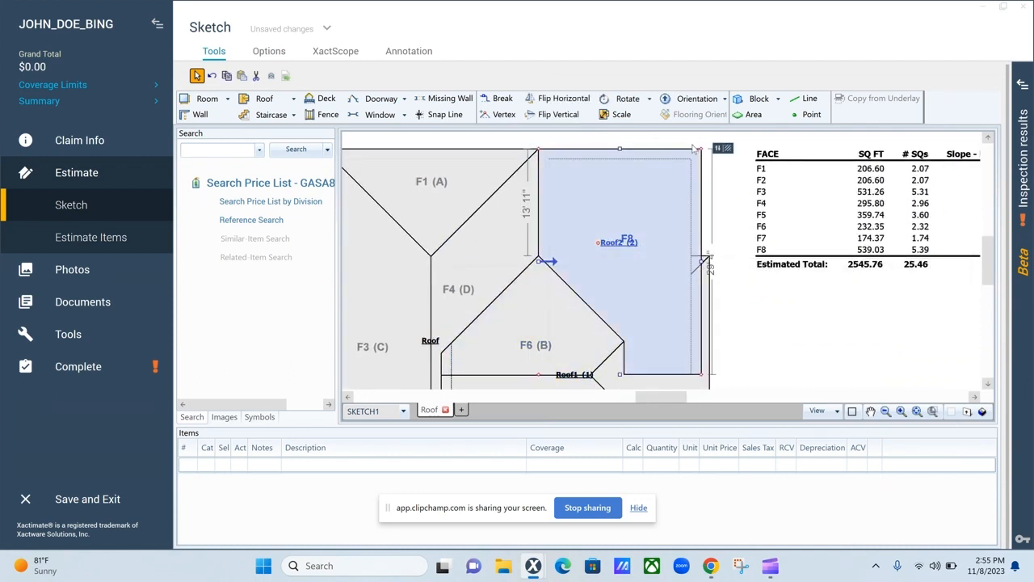
pyautogui.click(722, 150)
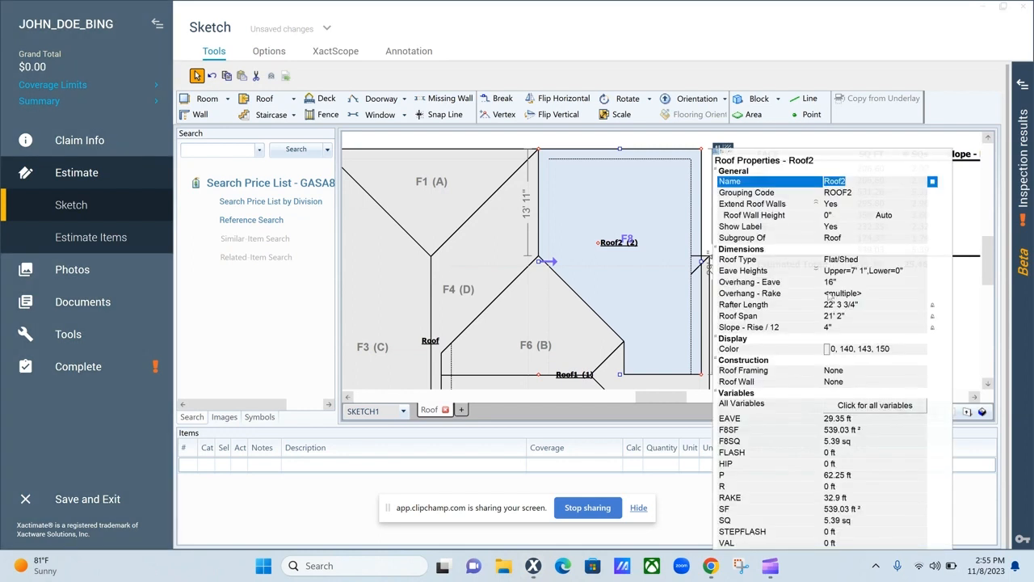
pyautogui.click(840, 328)
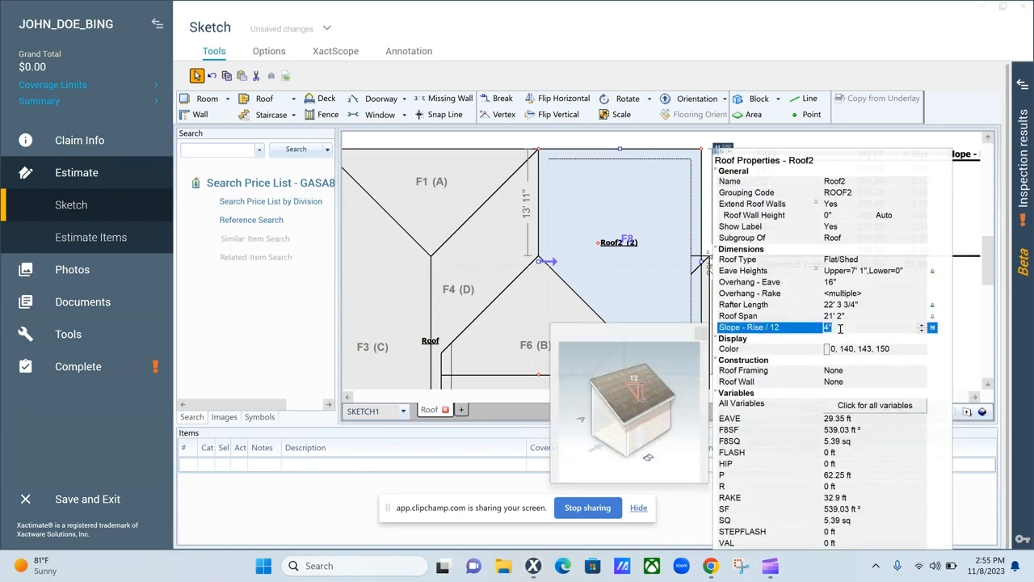
pyautogui.click(588, 135)
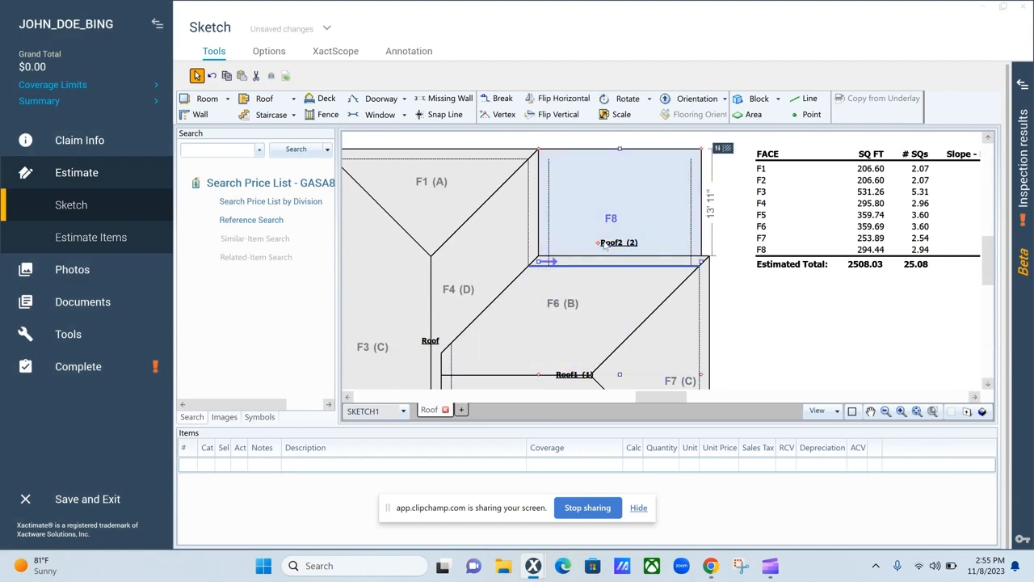
pyautogui.click(643, 287)
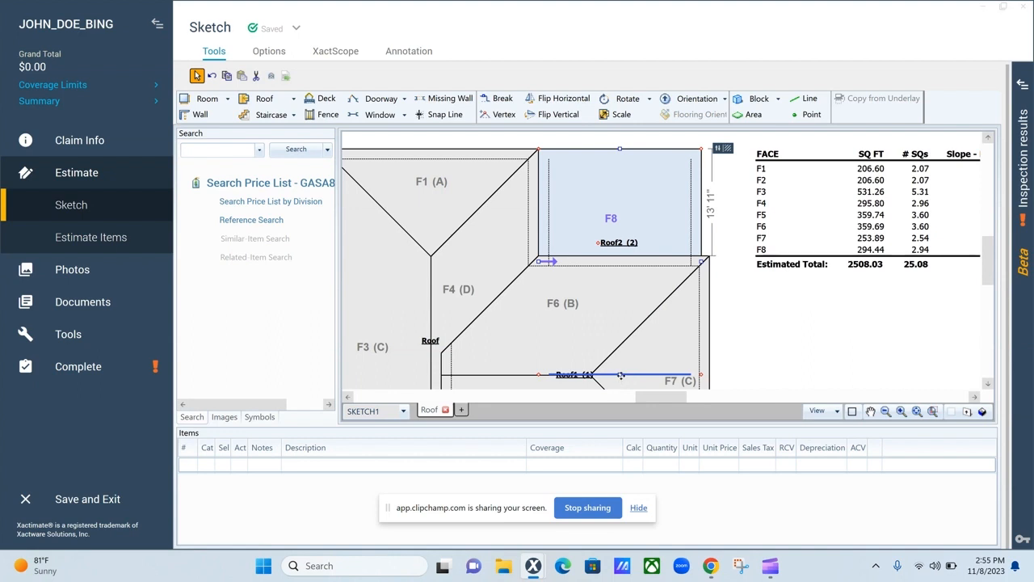
pyautogui.moveTo(619, 374)
pyautogui.mouseDown()
pyautogui.moveTo(620, 348)
pyautogui.moveTo(620, 371)
pyautogui.mouseUp()
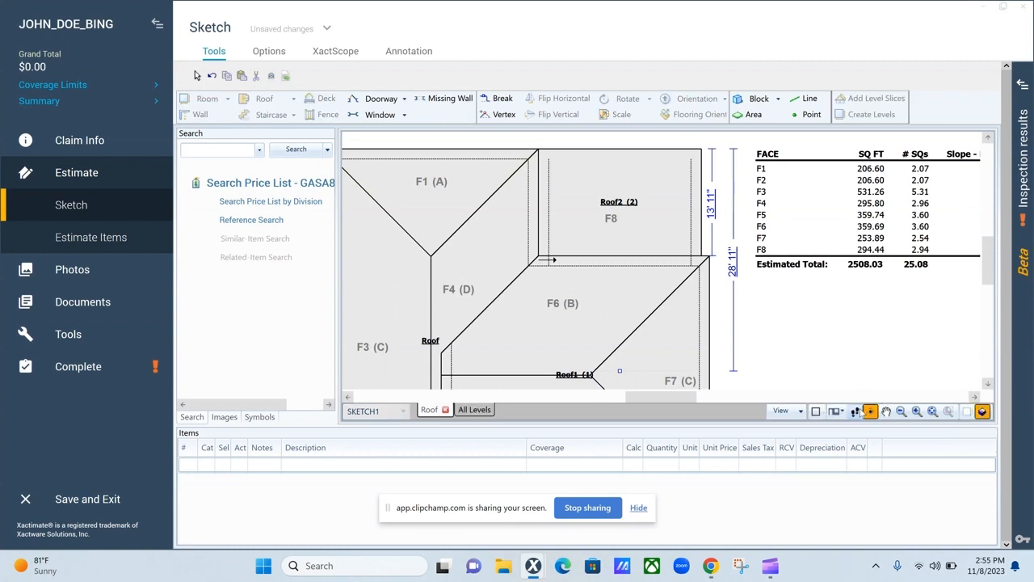
# Step: Inspect how the flat section meets the hip roofs in the 3D view, from below and above, and return to the plan
pyautogui.moveTo(664, 364); pyautogui.dragTo(801, 261)
pyautogui.moveTo(851, 201); pyautogui.dragTo(619, 245)
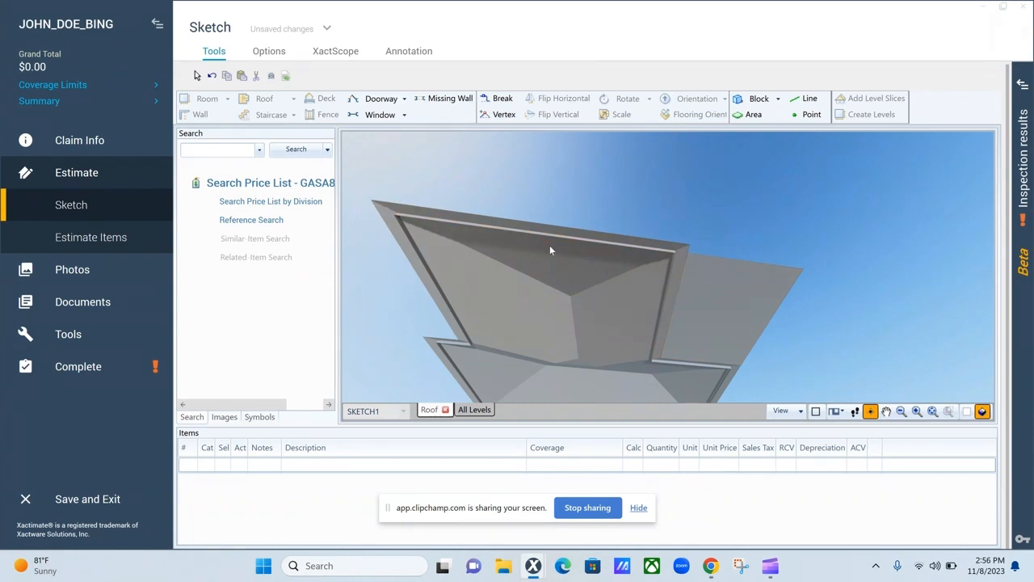
pyautogui.moveTo(549, 247); pyautogui.dragTo(508, 387)
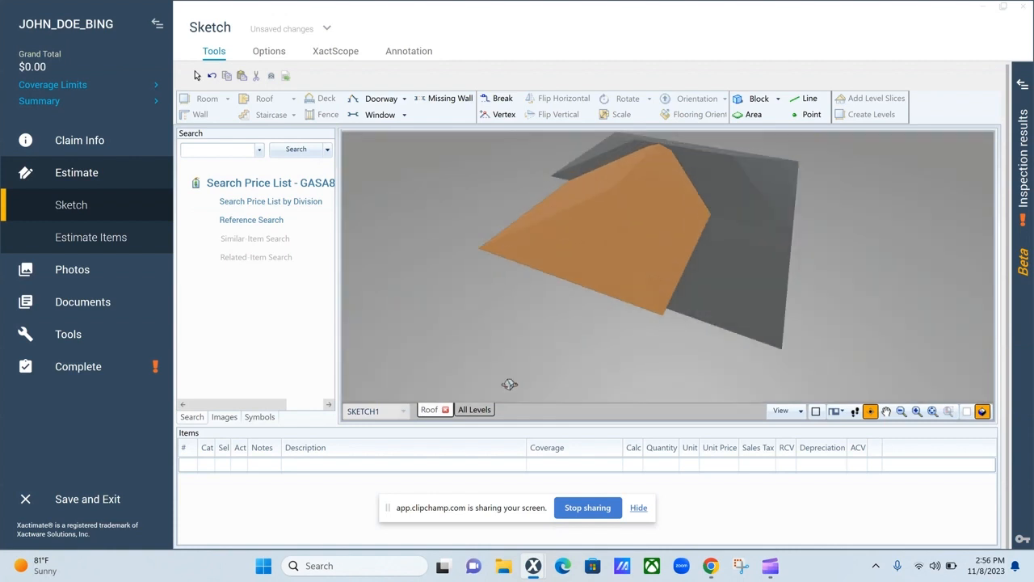
pyautogui.click(510, 384)
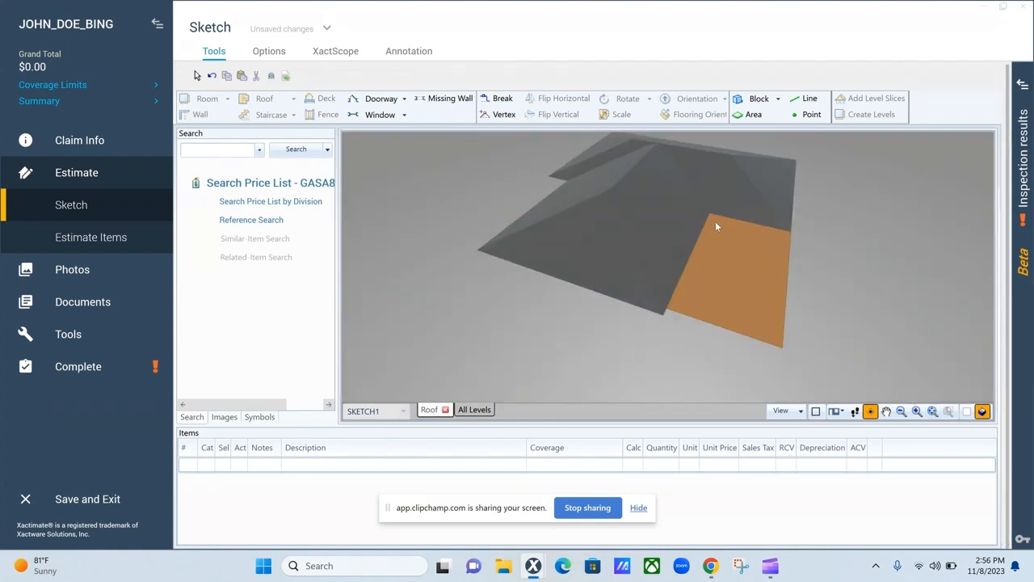
pyautogui.click(967, 413)
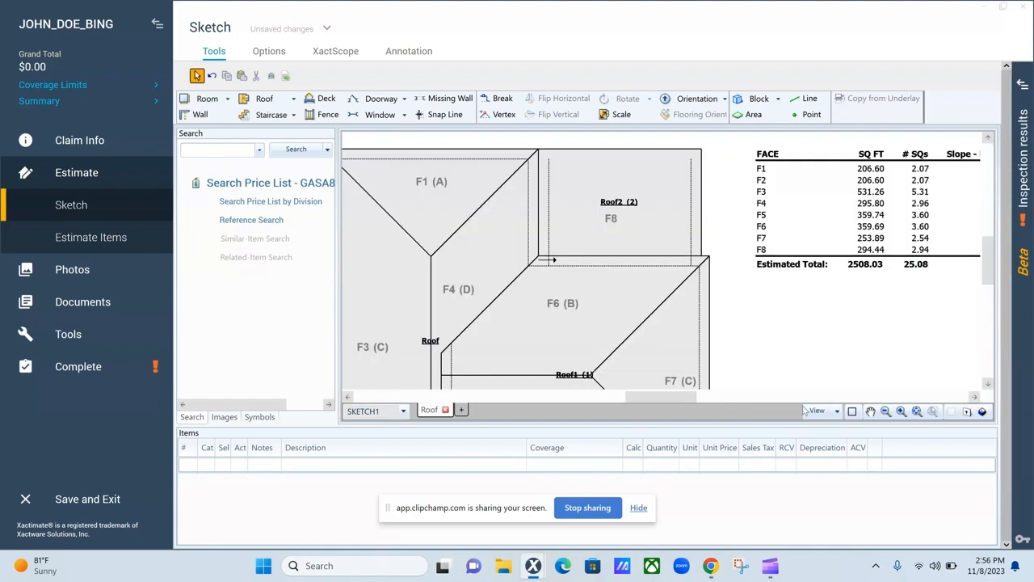
# Step: Shorten Roof2 to a depth of about 15' 2" and widen it to about 22' 1", flush with the extension's outer edge
pyautogui.click(608, 199)
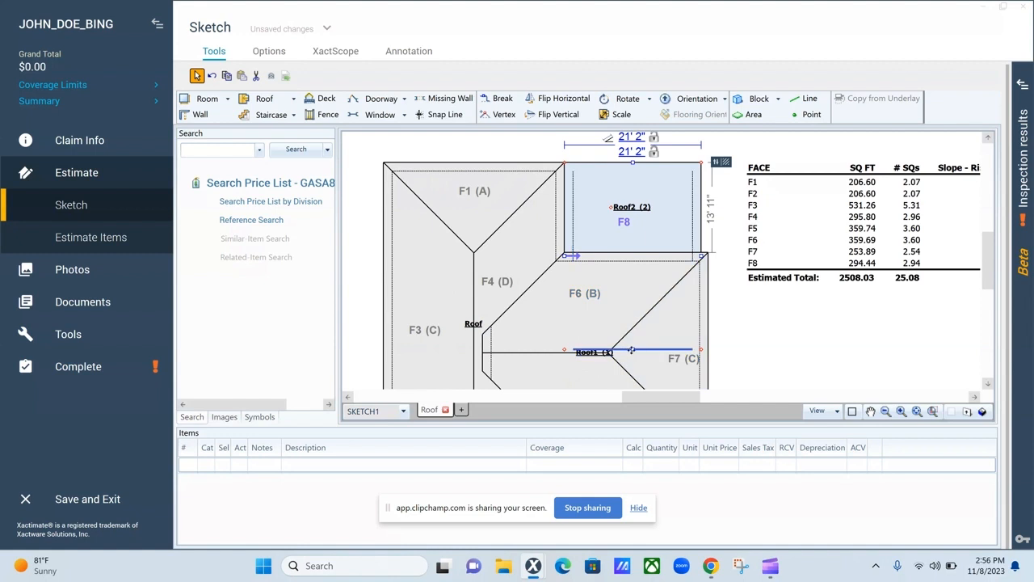
pyautogui.moveTo(636, 329); pyautogui.dragTo(644, 260)
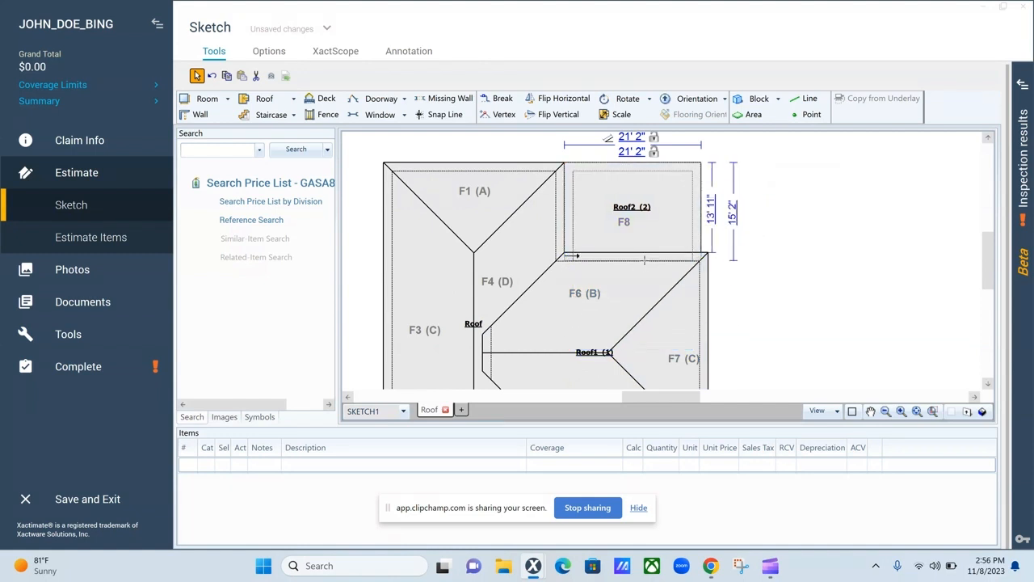
pyautogui.click(825, 255)
pyautogui.click(677, 222)
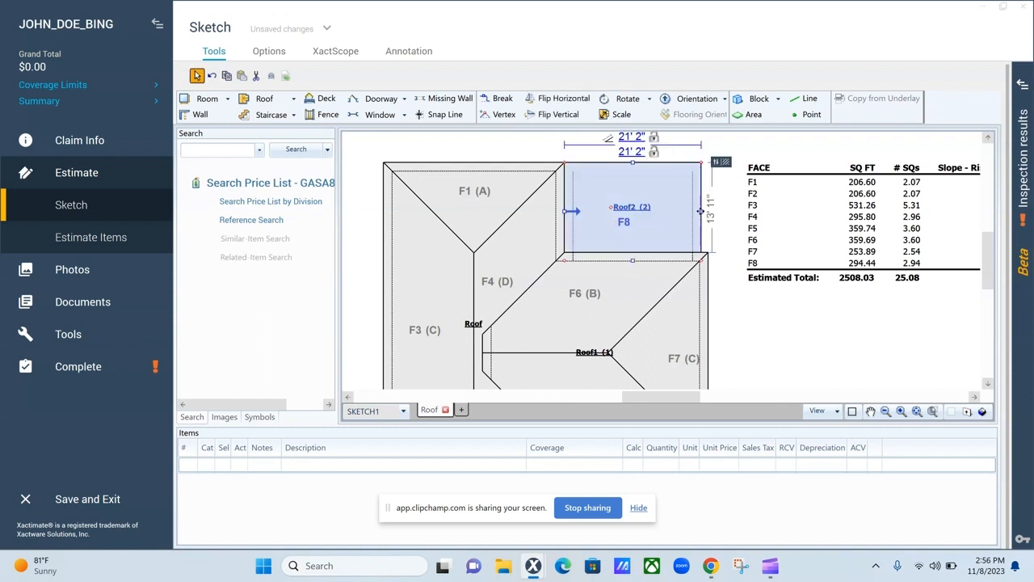
pyautogui.moveTo(704, 212); pyautogui.dragTo(709, 211)
pyautogui.click(761, 239)
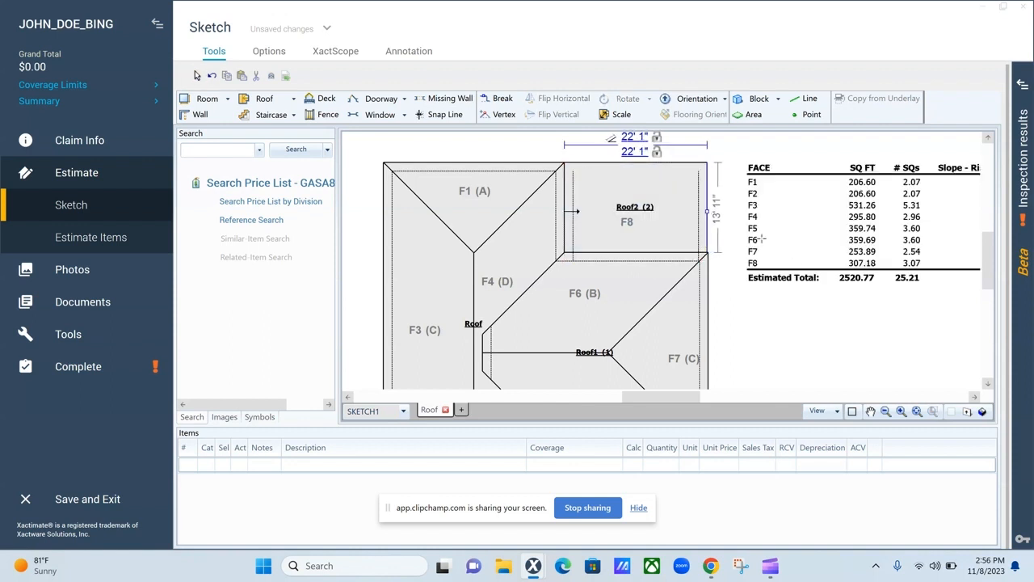
# Step: View the whole roof sketch and switch to Bing Maps to compare it with the property's aerial imagery
pyautogui.scroll(-2, 748, 334)
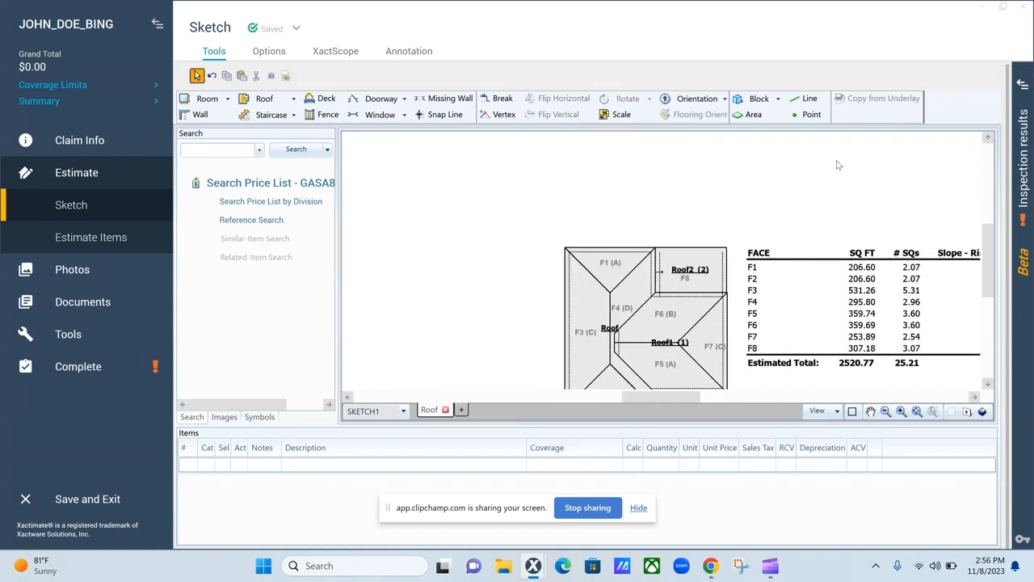
pyautogui.scroll(-2, 998, 253)
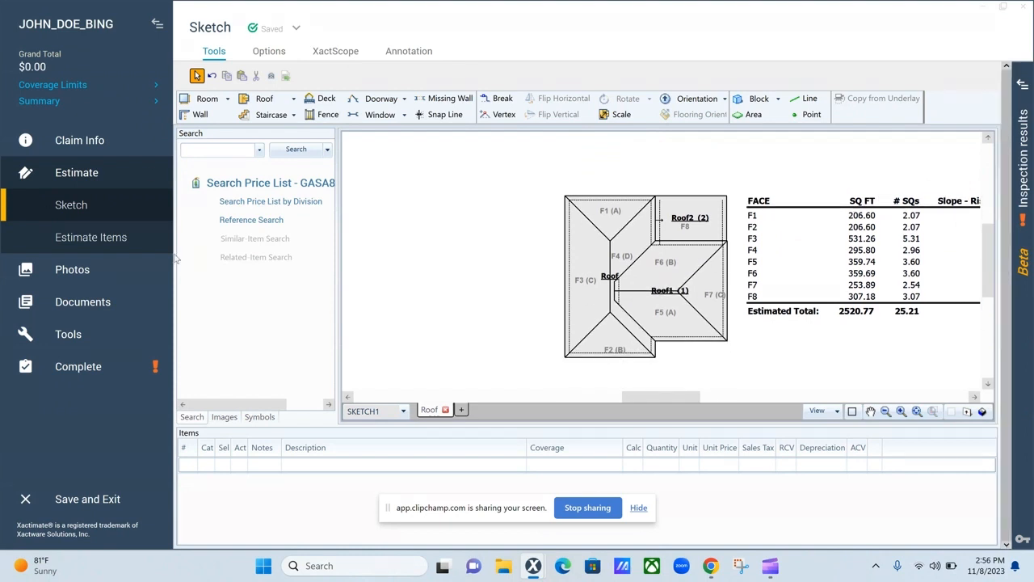
pyautogui.click(85, 238)
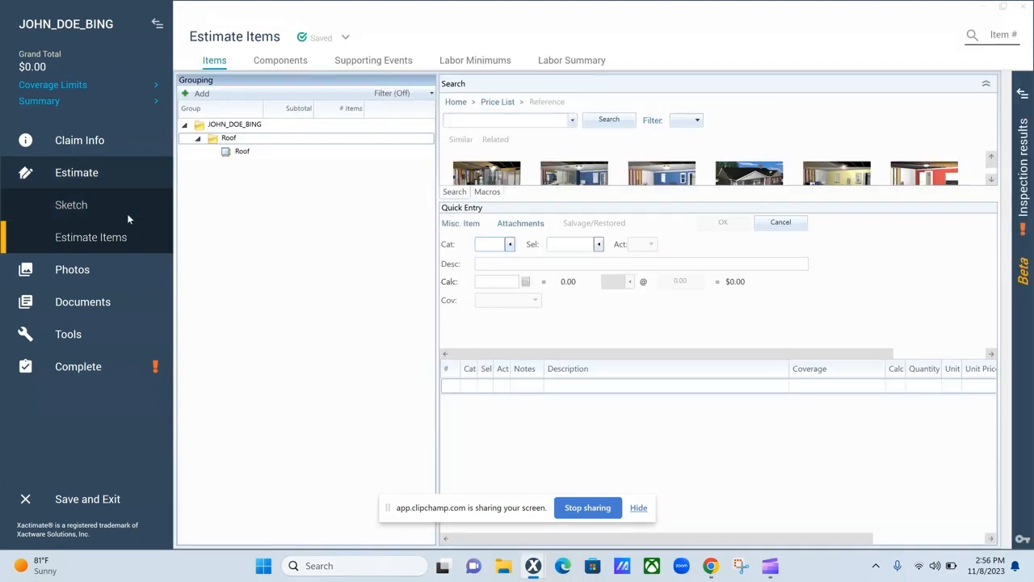
pyautogui.click(97, 215)
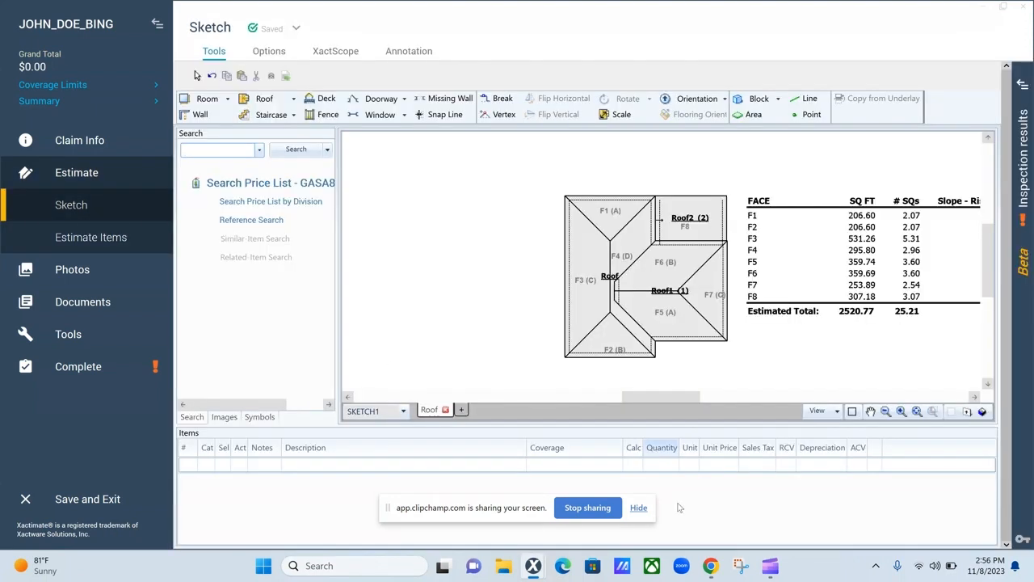
pyautogui.moveTo(711, 565)
pyautogui.click(729, 499)
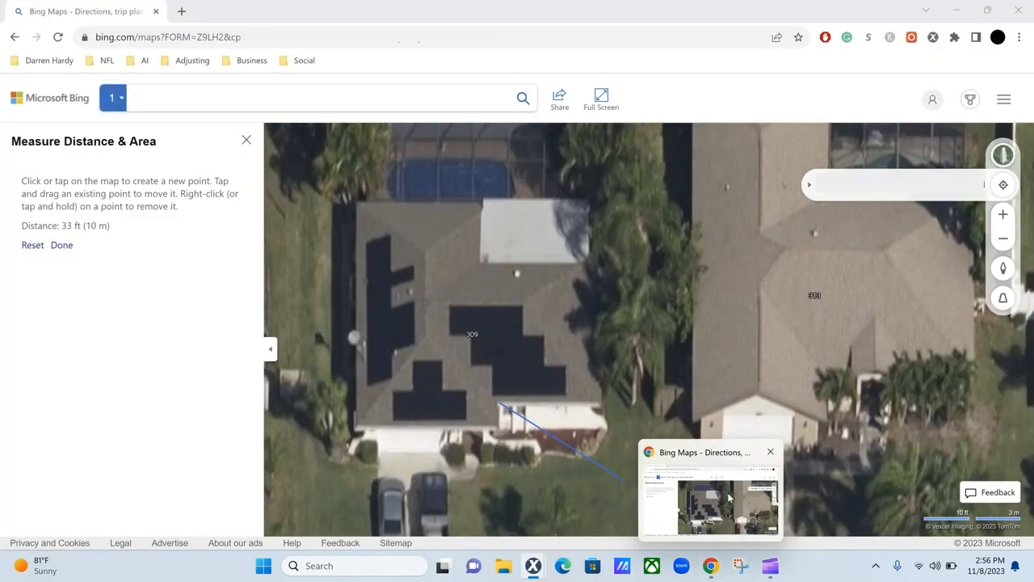